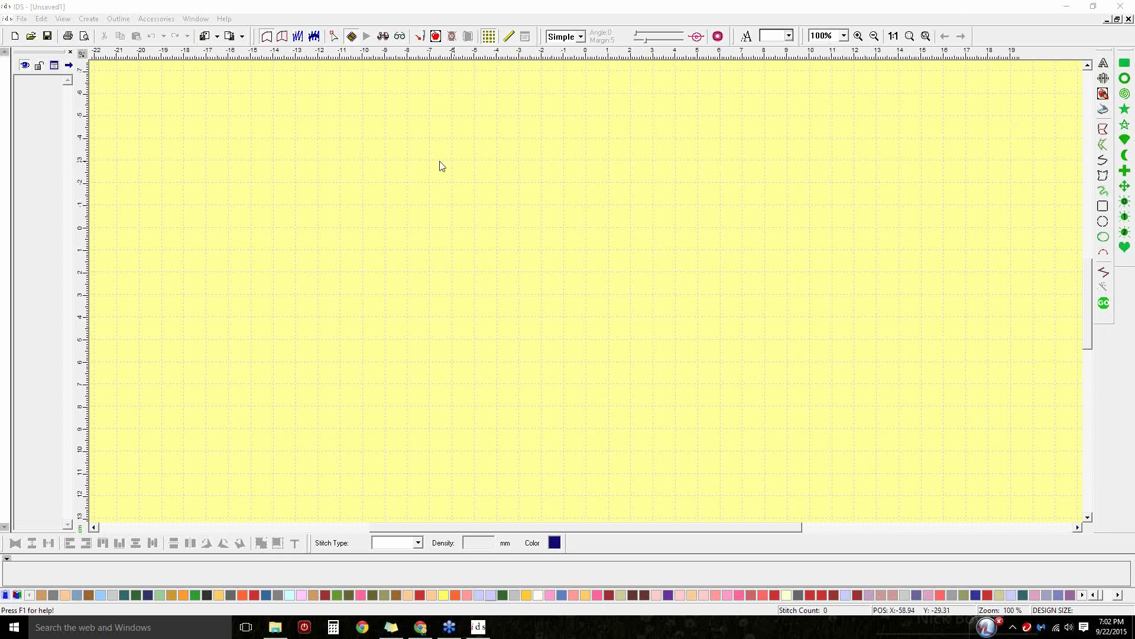
Open the Create menu to list new text and shape objects.
{"action": "left_click", "coordinate": [93, 21]}
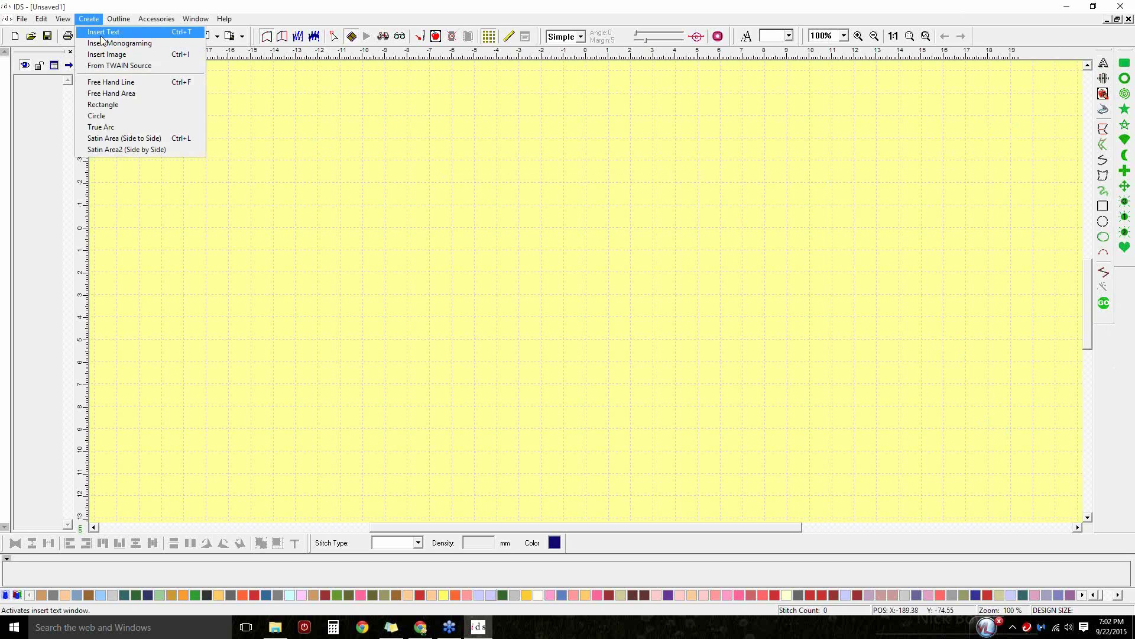
Insert a text object reading 'Bernie', select the word, and enable art-font shaping.
{"action": "left_click", "coordinate": [102, 33]}
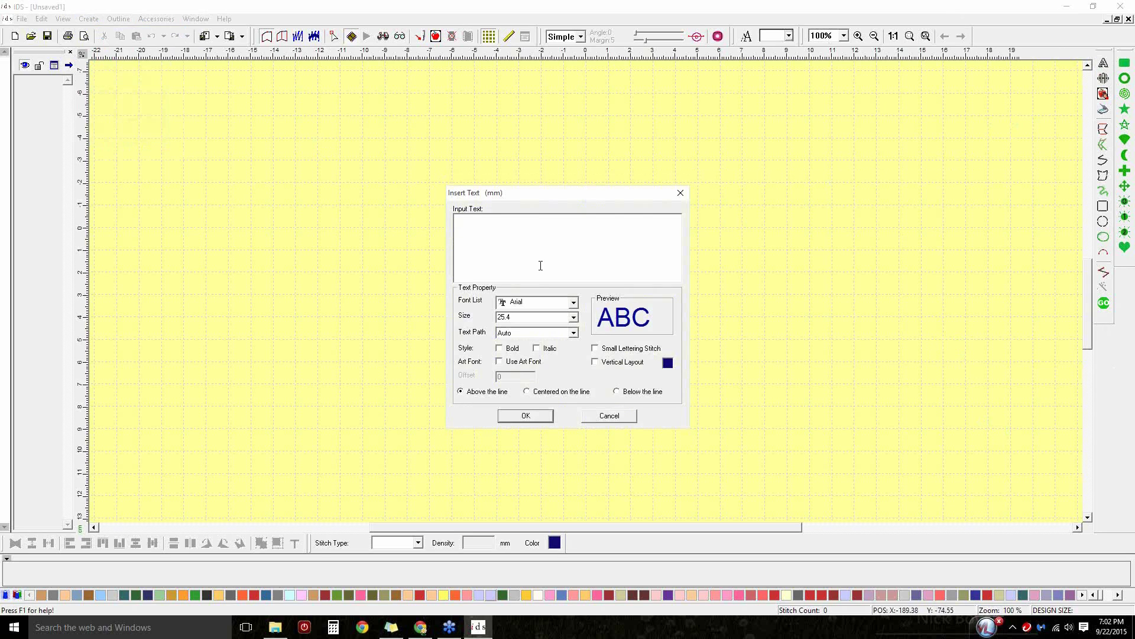
{"action": "type", "text": "Bernie"}
{"action": "left_click_drag", "start_coordinate": [520, 227], "coordinate": [390, 229]}
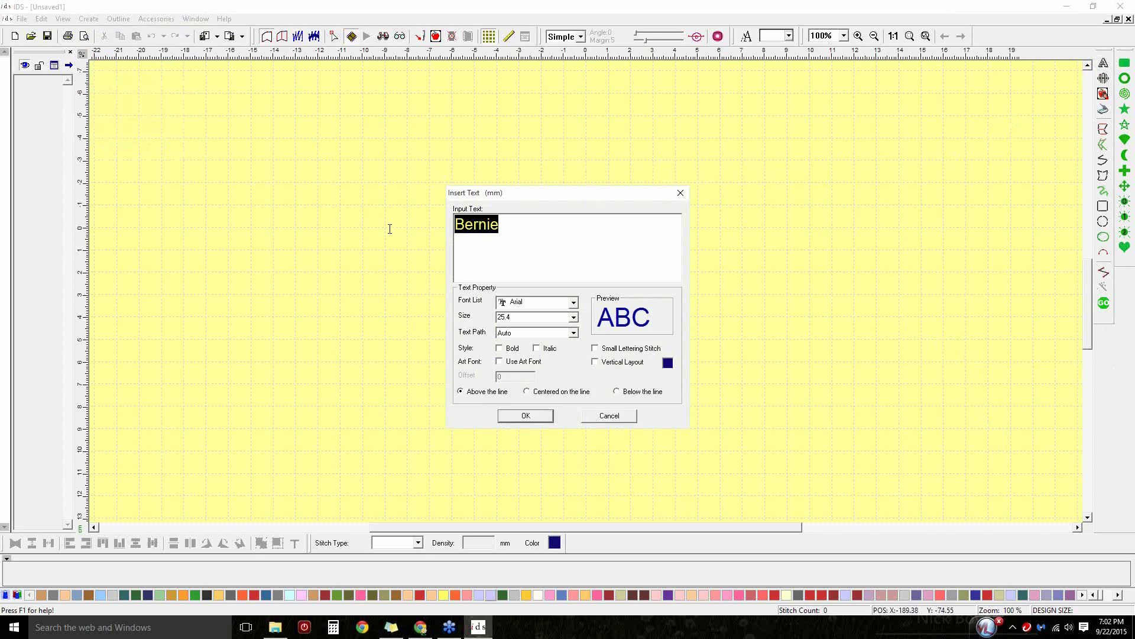
{"action": "left_click", "coordinate": [499, 362]}
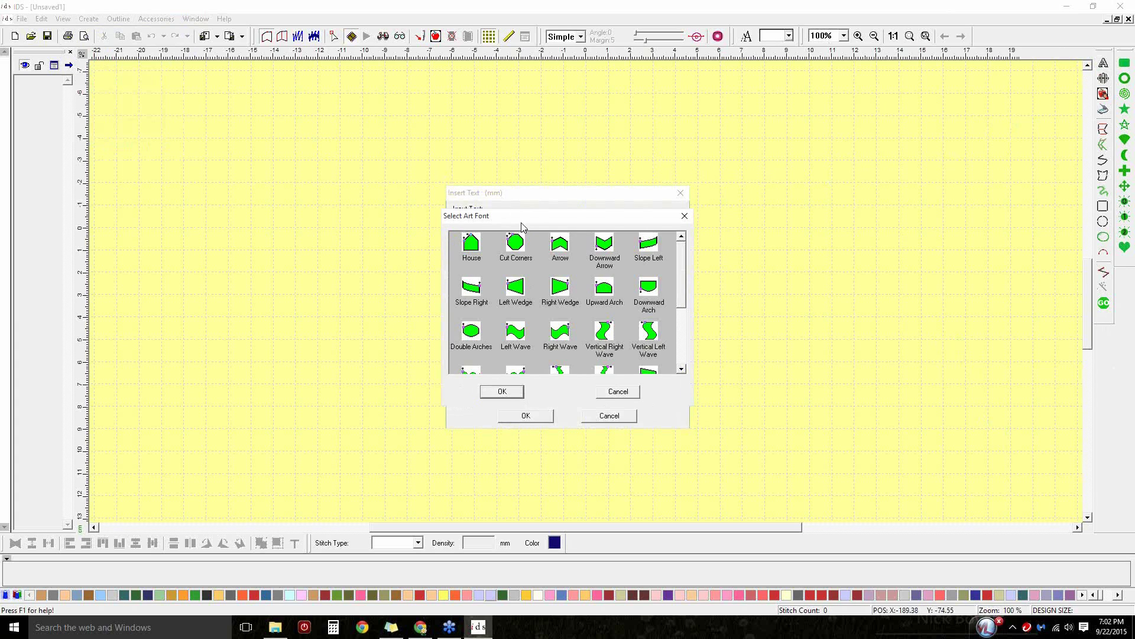
Apply the Left Wedge art-font envelope to 'Bernie' and place it on the design.
{"action": "left_click", "coordinate": [683, 321]}
{"action": "left_click_drag", "start_coordinate": [683, 322], "coordinate": [684, 269]}
{"action": "left_click", "coordinate": [527, 303]}
{"action": "left_click", "coordinate": [503, 392]}
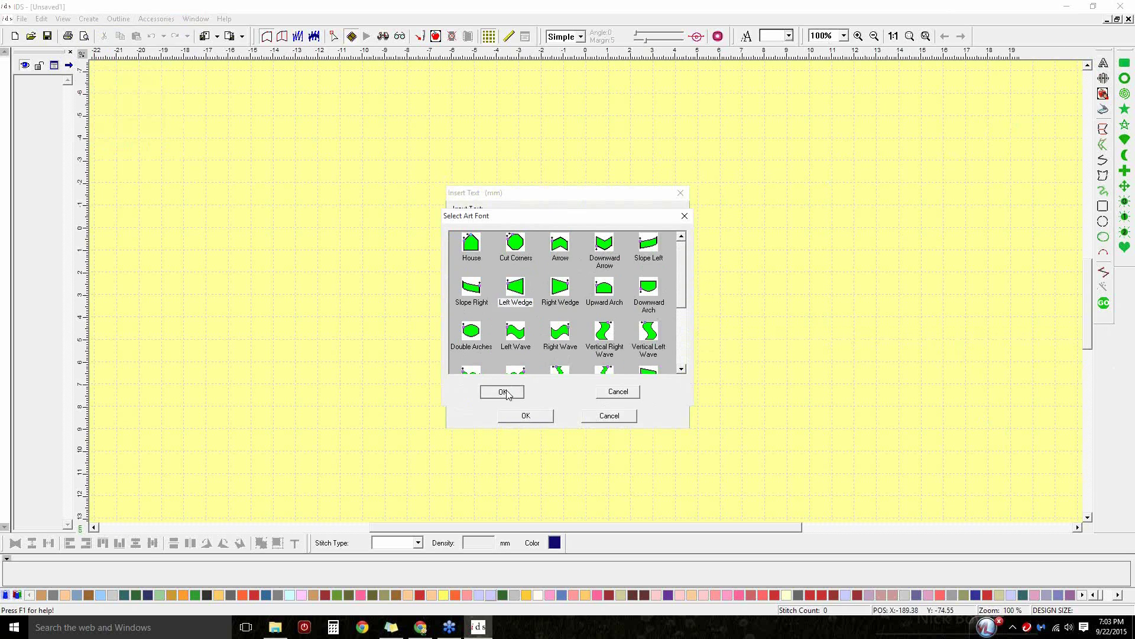
{"action": "left_click", "coordinate": [523, 417]}
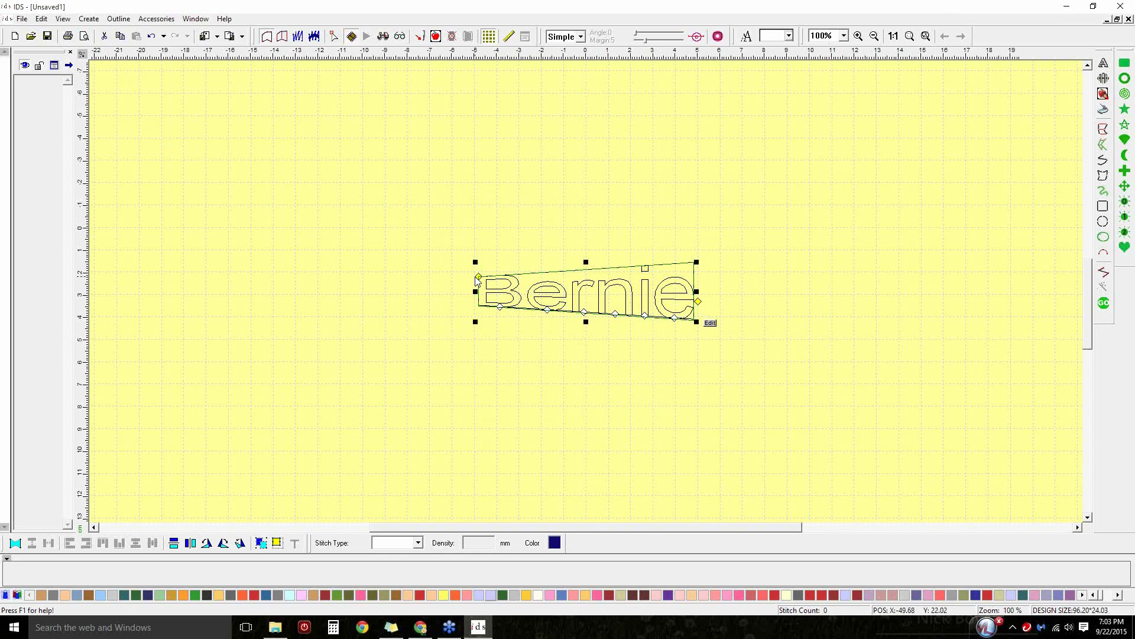
Reshape the wedge envelope's ends, narrowing Bernie to about 82.16 × 23.43 mm.
{"action": "mouse_move", "coordinate": [477, 276]}
{"action": "left_mouse_down"}
{"action": "mouse_move", "coordinate": [477, 246]}
{"action": "mouse_move", "coordinate": [479, 288]}
{"action": "mouse_move", "coordinate": [479, 279]}
{"action": "left_mouse_up"}
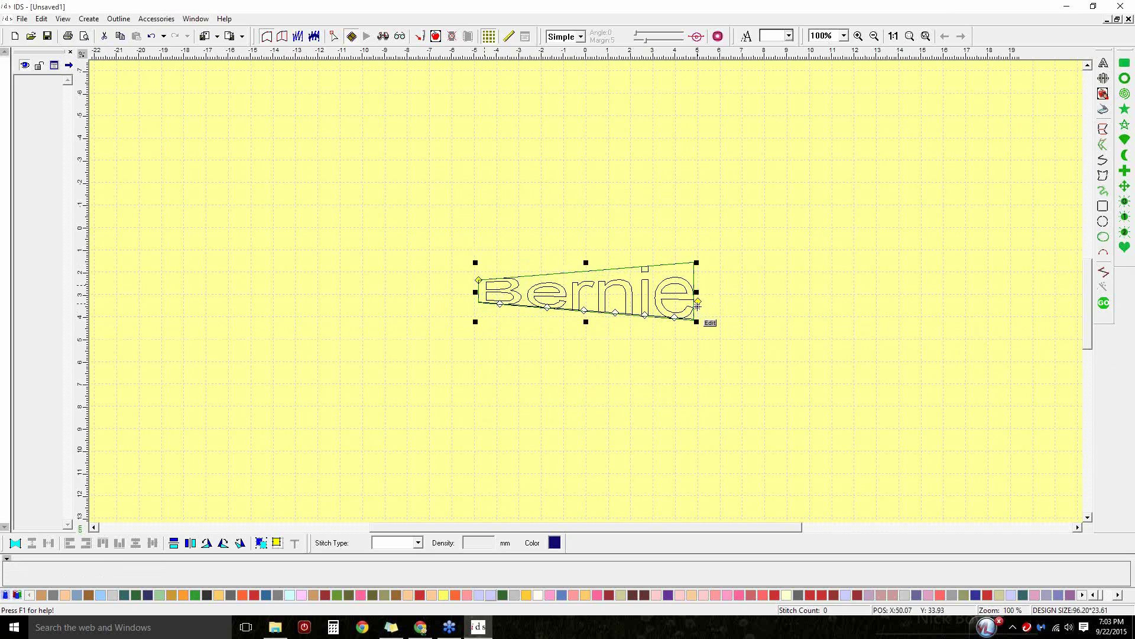
{"action": "mouse_move", "coordinate": [698, 305]}
{"action": "left_mouse_down"}
{"action": "mouse_move", "coordinate": [886, 311]}
{"action": "mouse_move", "coordinate": [857, 299]}
{"action": "mouse_move", "coordinate": [673, 289]}
{"action": "mouse_move", "coordinate": [686, 302]}
{"action": "left_mouse_up"}
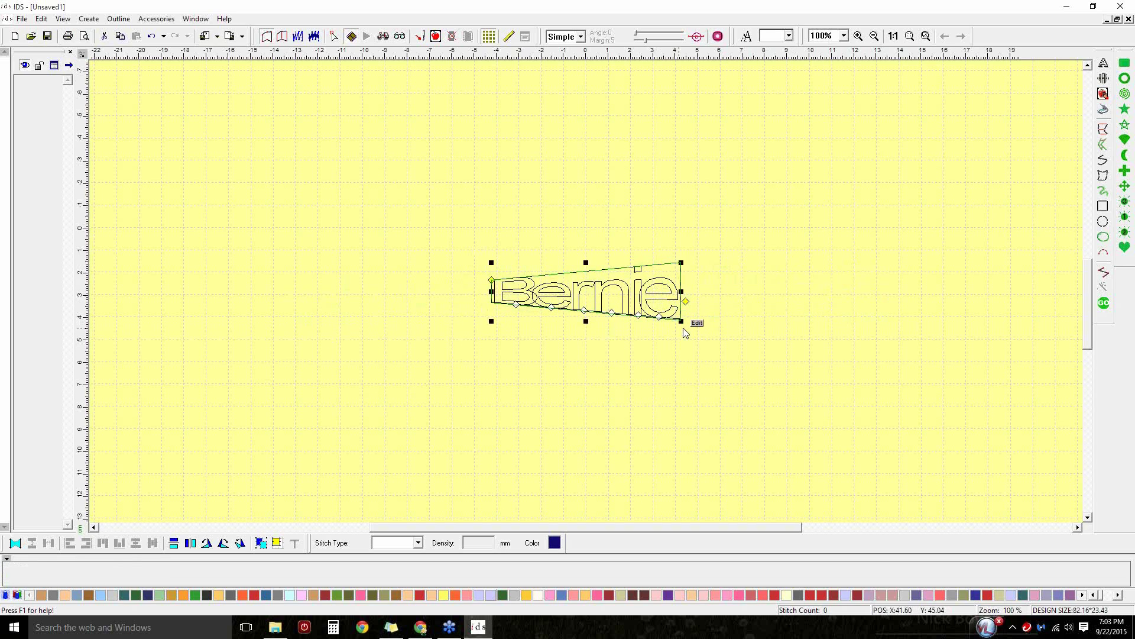
Set the Bernie text size to 20.0.
{"action": "left_click", "coordinate": [697, 325]}
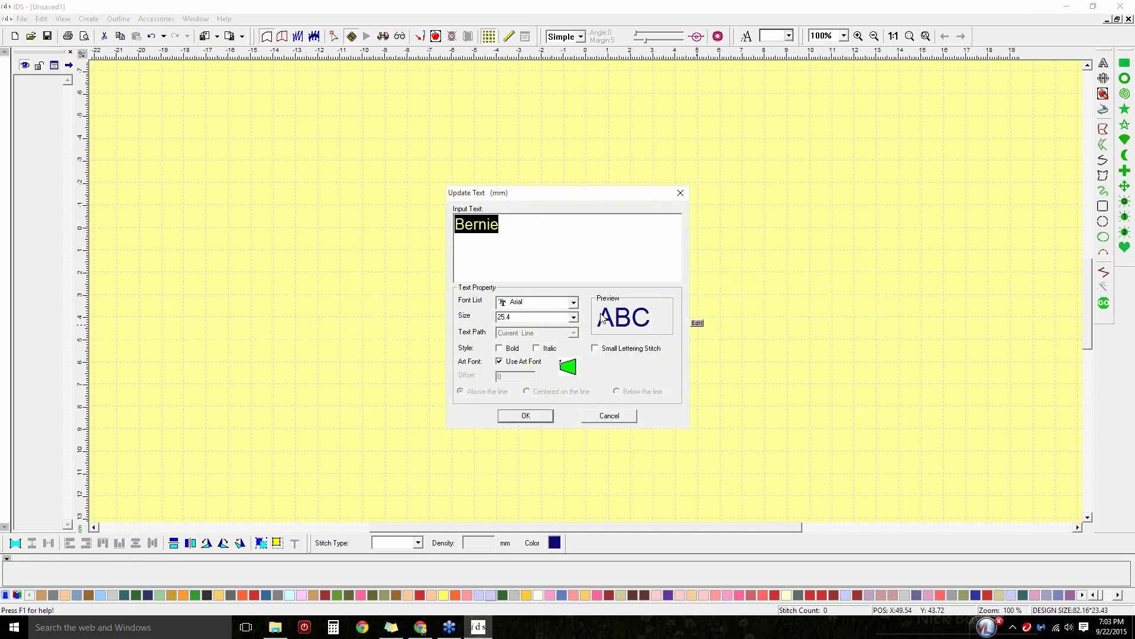
{"action": "left_click", "coordinate": [573, 318]}
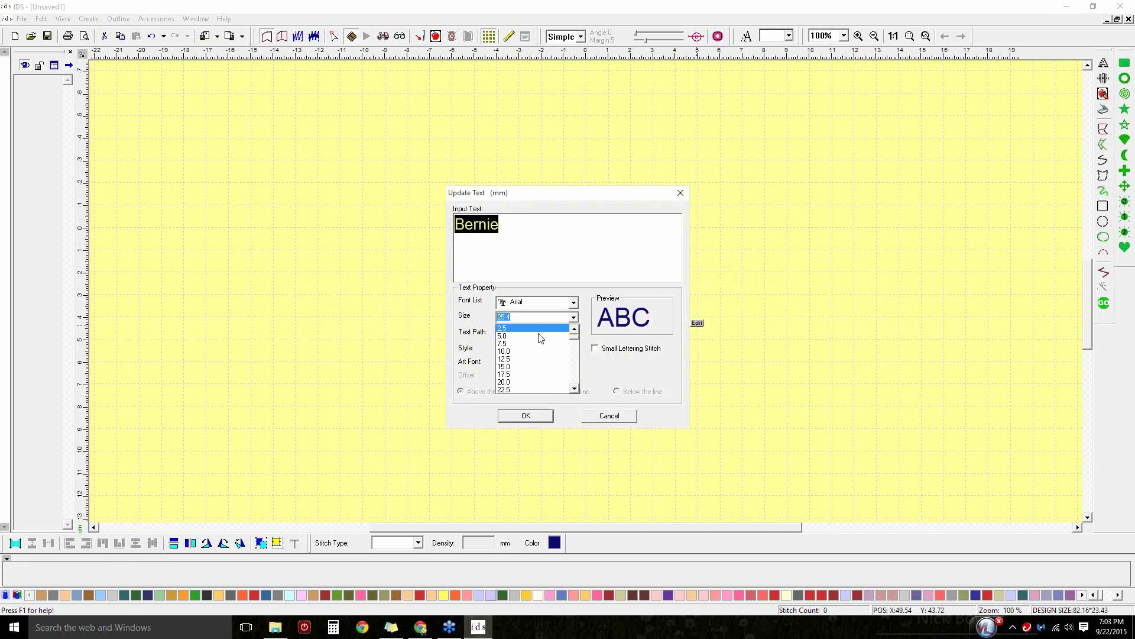
{"action": "left_click", "coordinate": [507, 383]}
{"action": "left_click", "coordinate": [524, 415]}
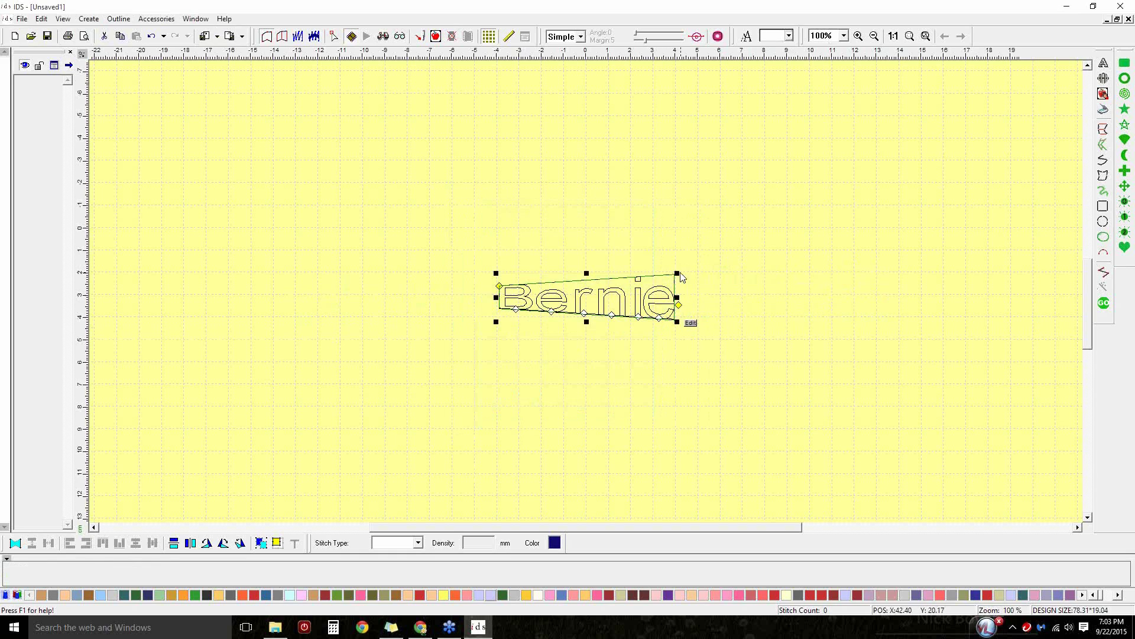
Stretch the wedge Bernie much taller and slightly narrower, to about 78.42 × 60.23 mm.
{"action": "mouse_move", "coordinate": [678, 272]}
{"action": "left_mouse_down"}
{"action": "mouse_move", "coordinate": [697, 249]}
{"action": "mouse_move", "coordinate": [784, 216]}
{"action": "mouse_move", "coordinate": [775, 249]}
{"action": "mouse_move", "coordinate": [686, 270]}
{"action": "left_mouse_up"}
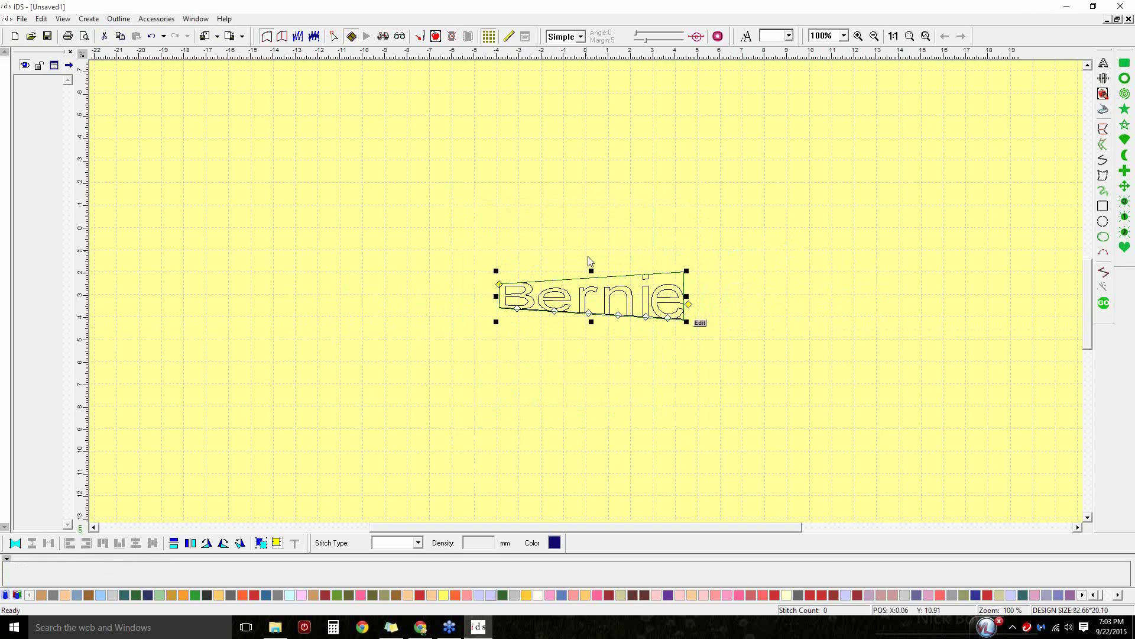
{"action": "left_click_drag", "start_coordinate": [592, 270], "coordinate": [589, 211]}
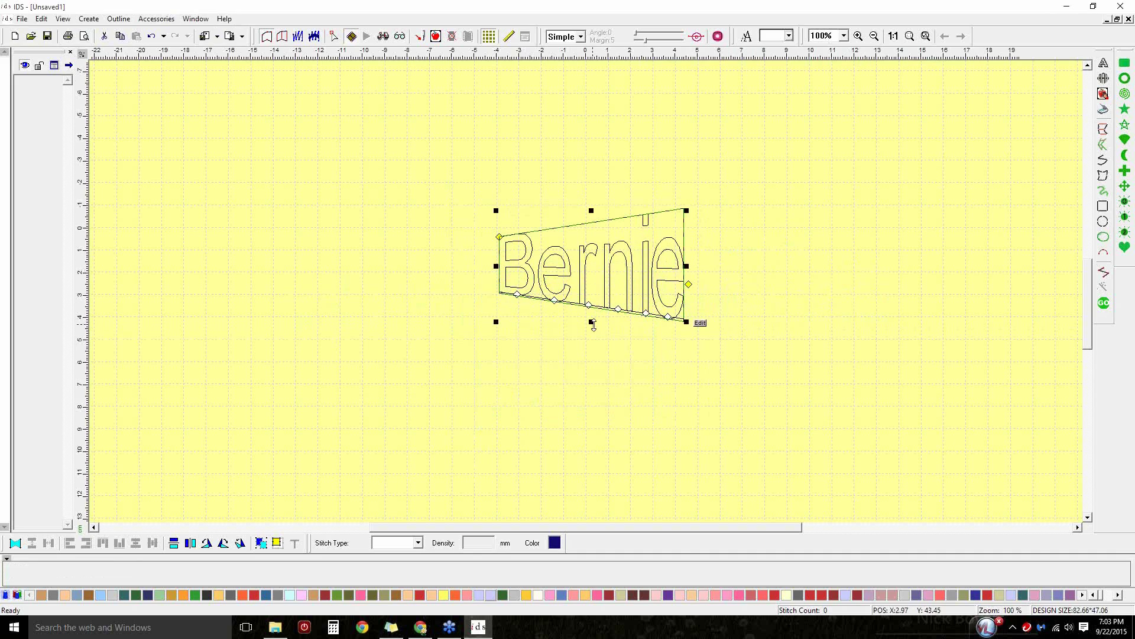
{"action": "left_click_drag", "start_coordinate": [591, 324], "coordinate": [591, 351]}
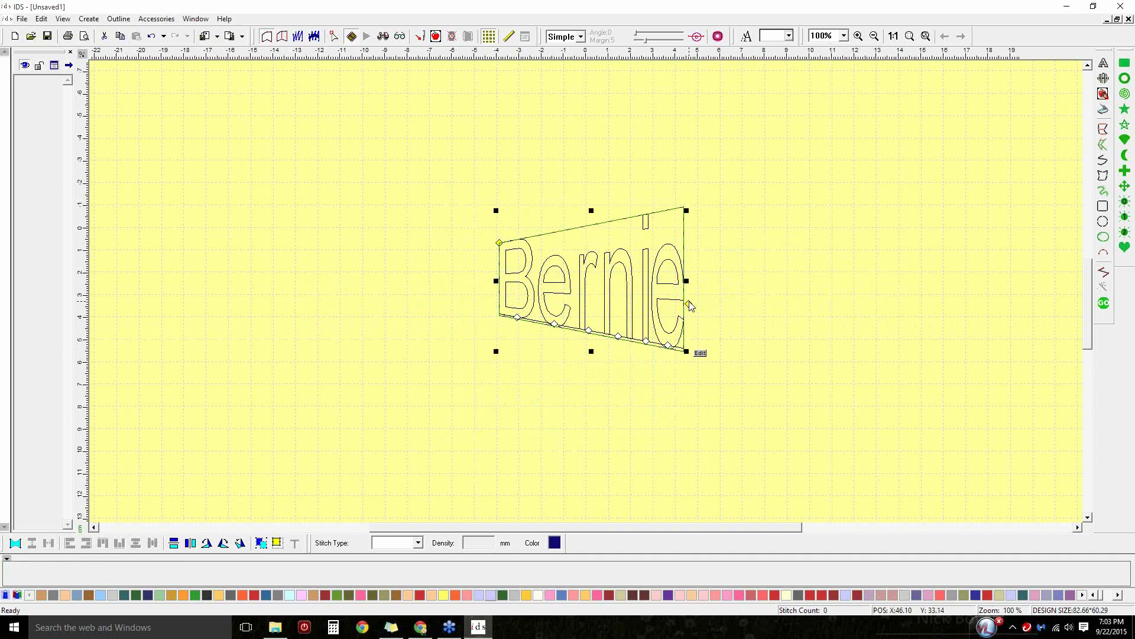
{"action": "left_click_drag", "start_coordinate": [689, 304], "coordinate": [684, 304]}
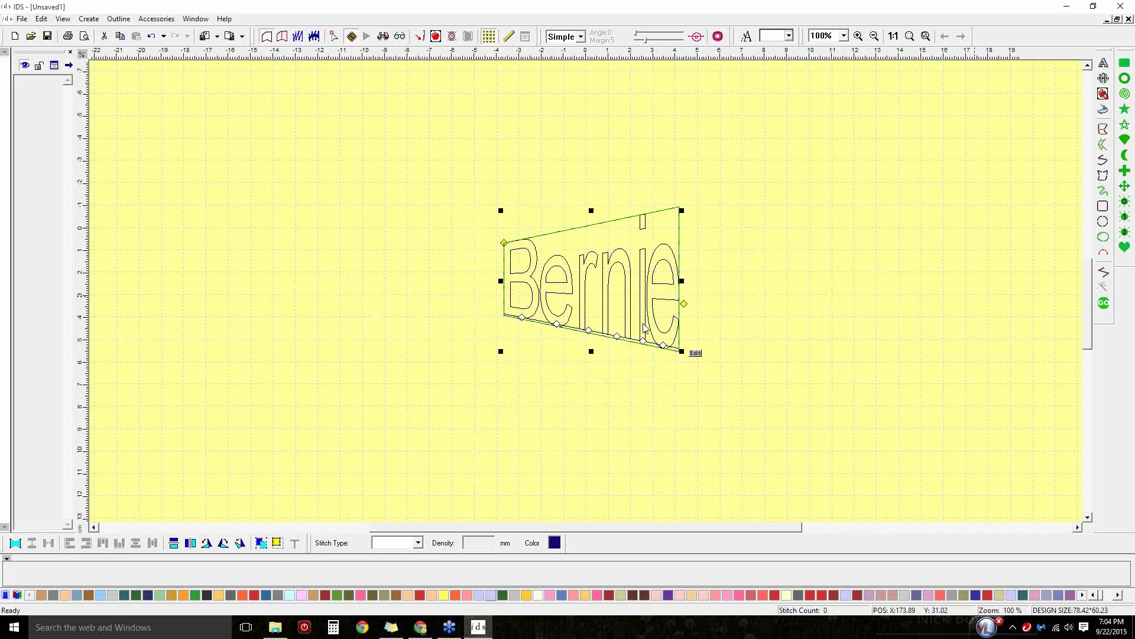
Generate navy stitches for the wedge Bernie and move it to the upper left.
{"action": "left_click", "coordinate": [1103, 303]}
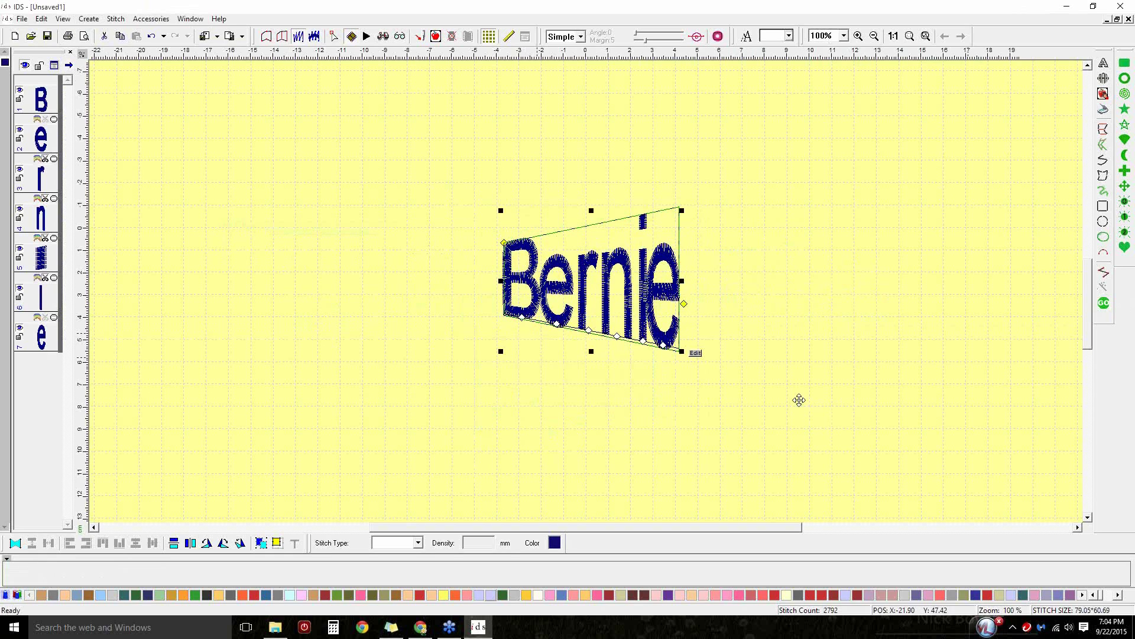
{"action": "left_click_drag", "start_coordinate": [576, 293], "coordinate": [349, 218]}
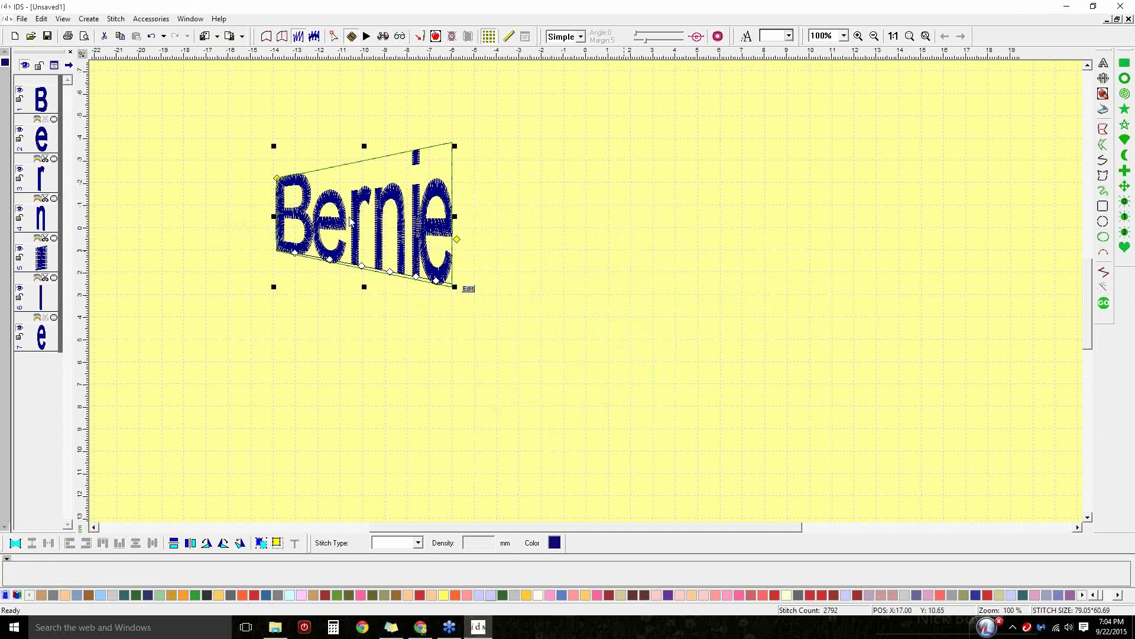
{"action": "left_click", "coordinate": [787, 263]}
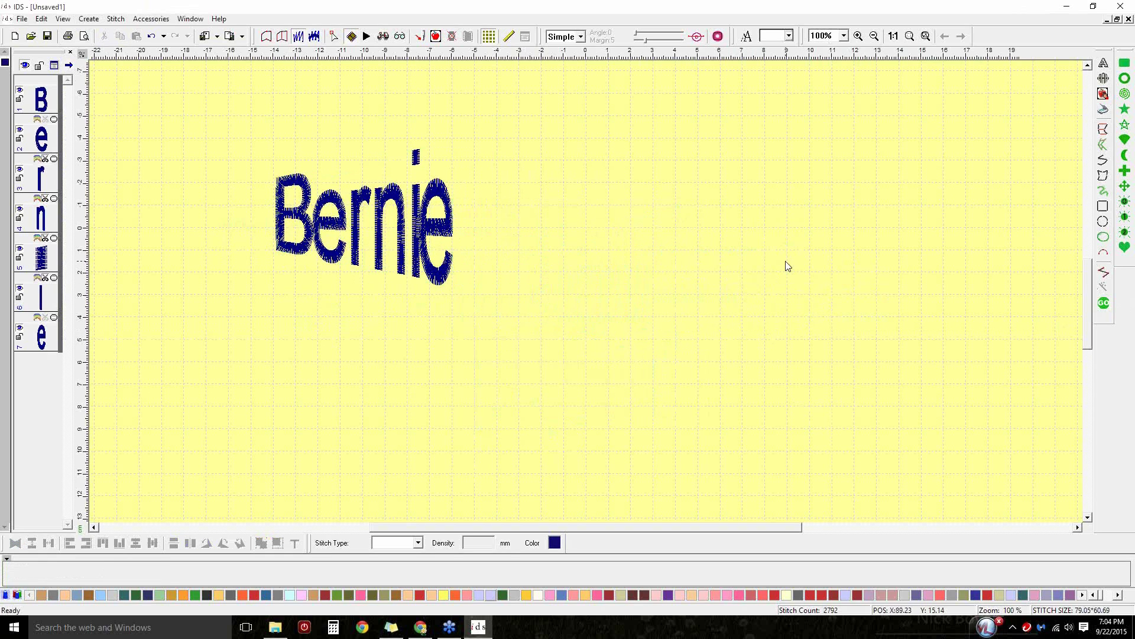
{"action": "left_click", "coordinate": [1104, 63]}
Add a second 'Bernie' shaped in the Double Arches art-font envelope.
{"action": "left_click_drag", "start_coordinate": [602, 201], "coordinate": [810, 144]}
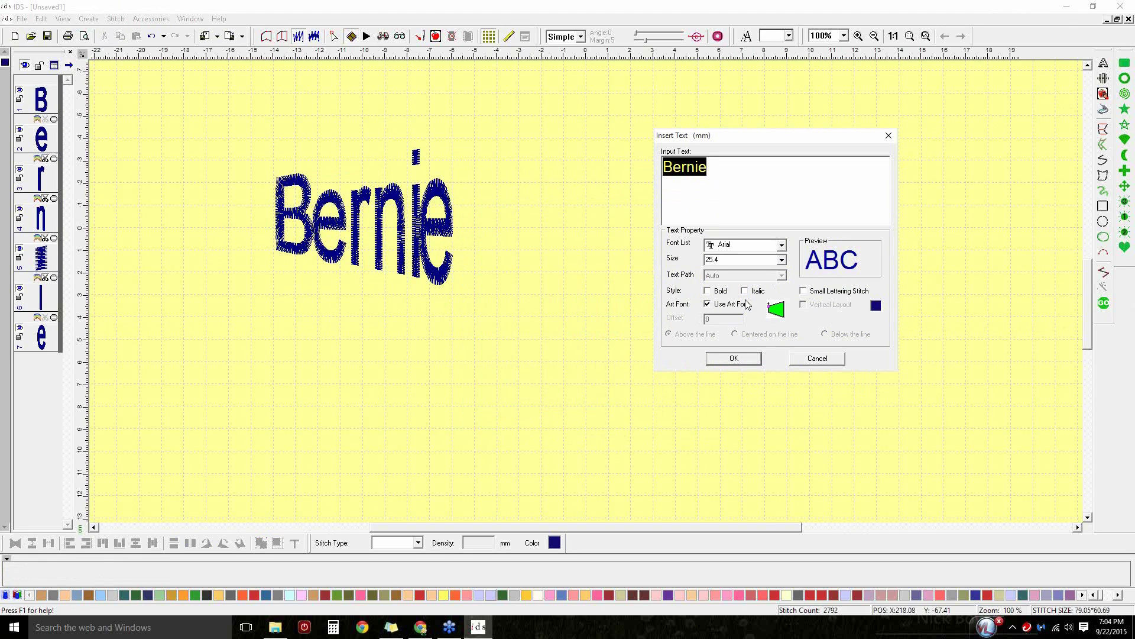
{"action": "left_click", "coordinate": [779, 309]}
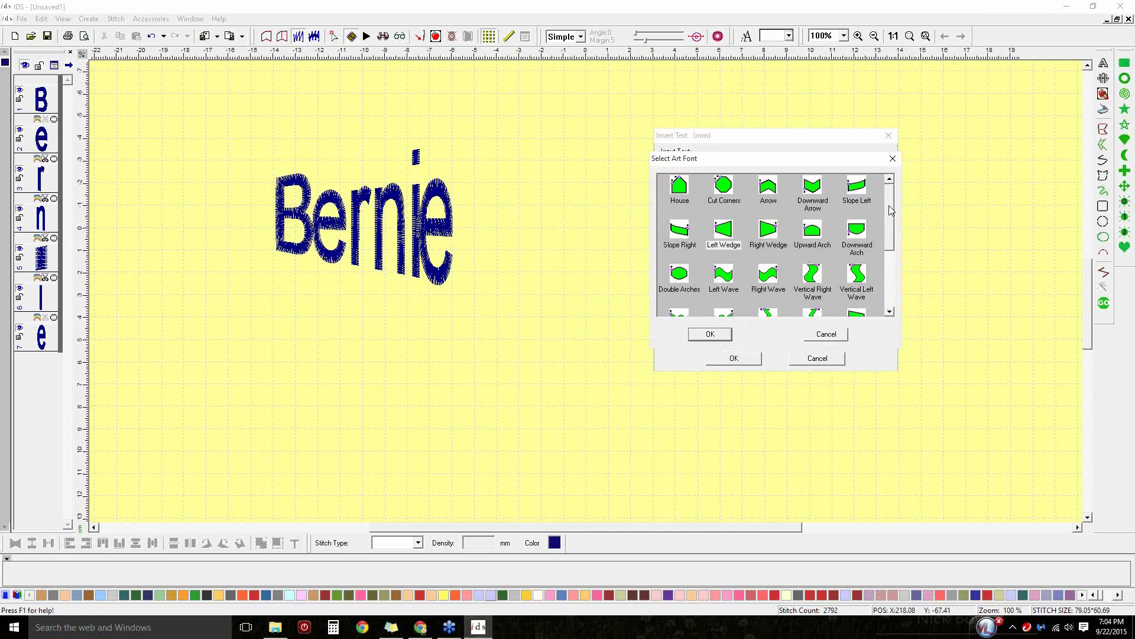
{"action": "mouse_move", "coordinate": [891, 211]}
{"action": "left_mouse_down"}
{"action": "mouse_move", "coordinate": [895, 232]}
{"action": "mouse_move", "coordinate": [896, 221]}
{"action": "left_mouse_up"}
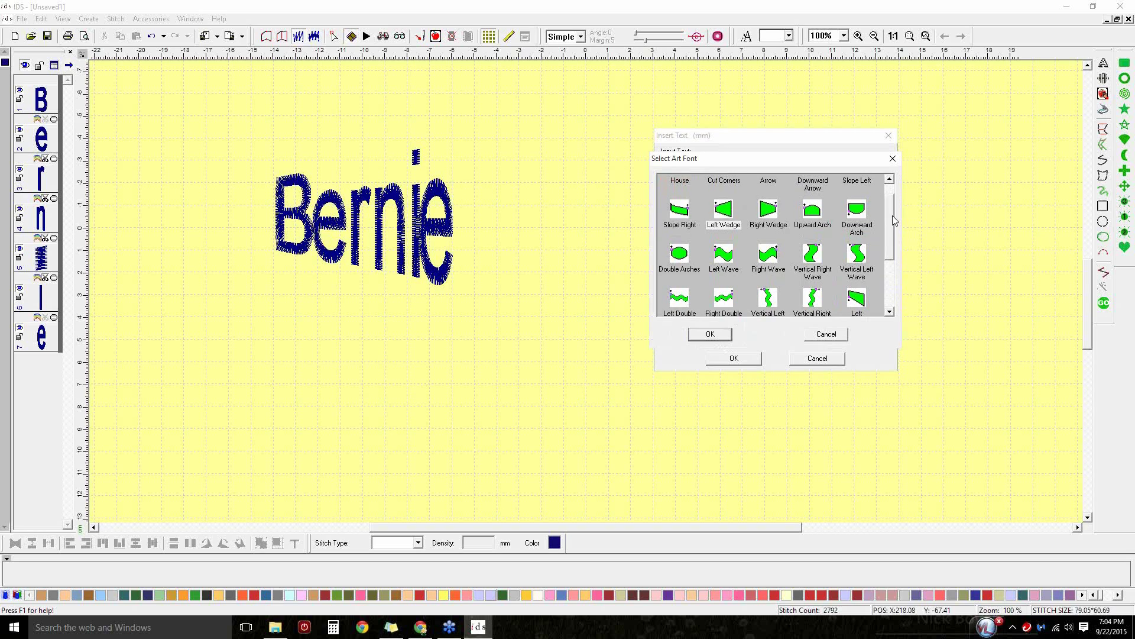
{"action": "left_click", "coordinate": [680, 256]}
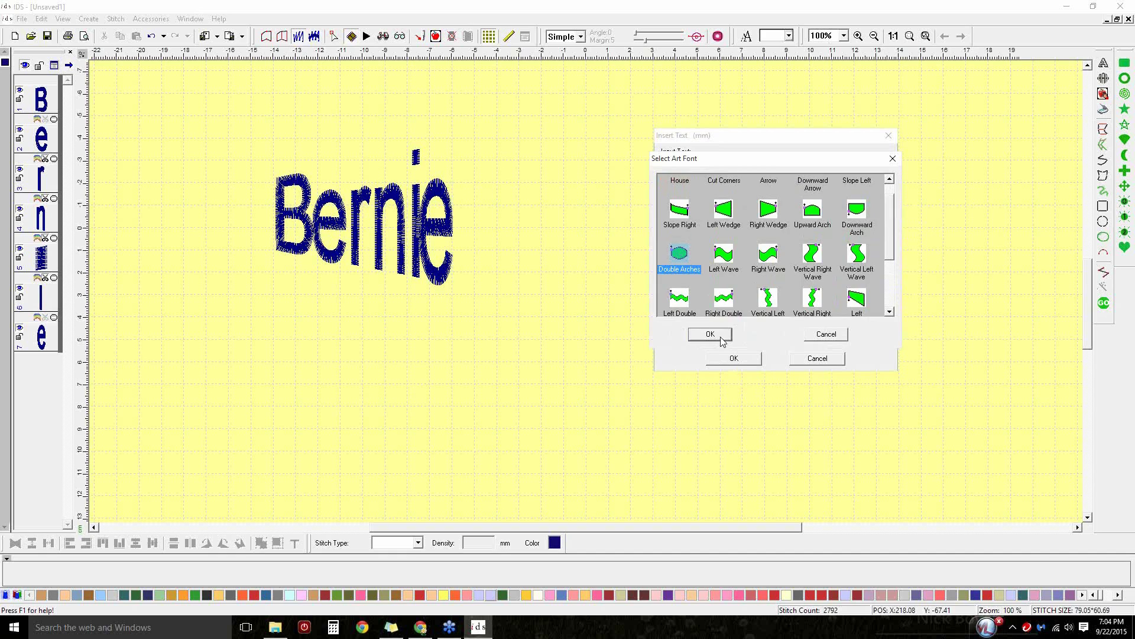
{"action": "left_click", "coordinate": [716, 335]}
{"action": "left_click", "coordinate": [734, 359]}
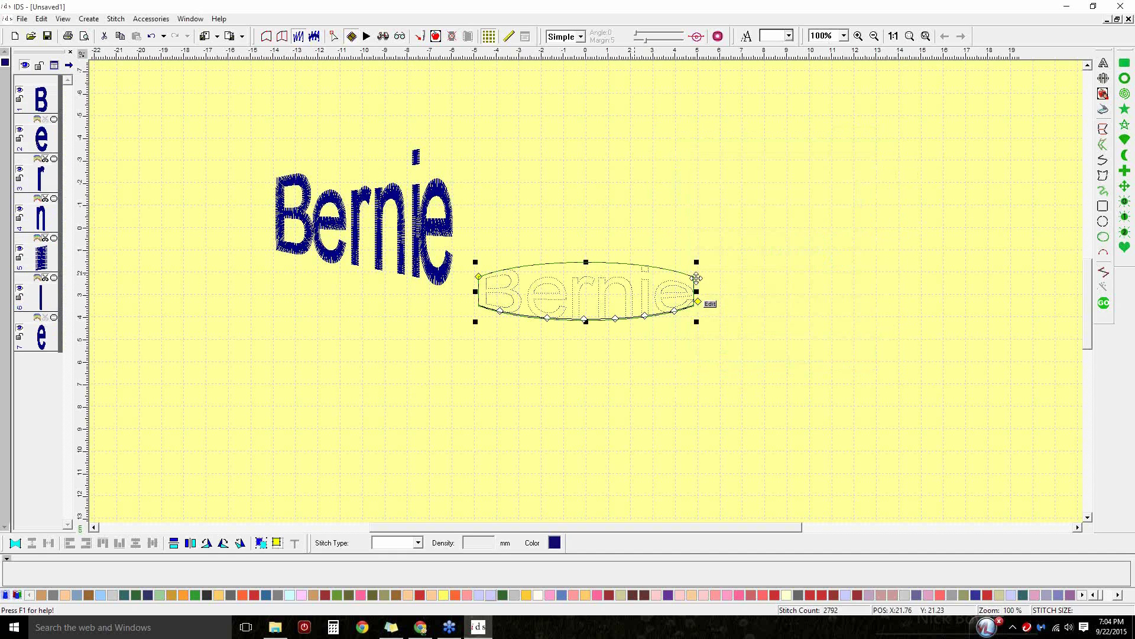
Move the double-arch Bernie right, reshape its envelope taller, and generate its stitches.
{"action": "left_click_drag", "start_coordinate": [605, 282], "coordinate": [742, 258]}
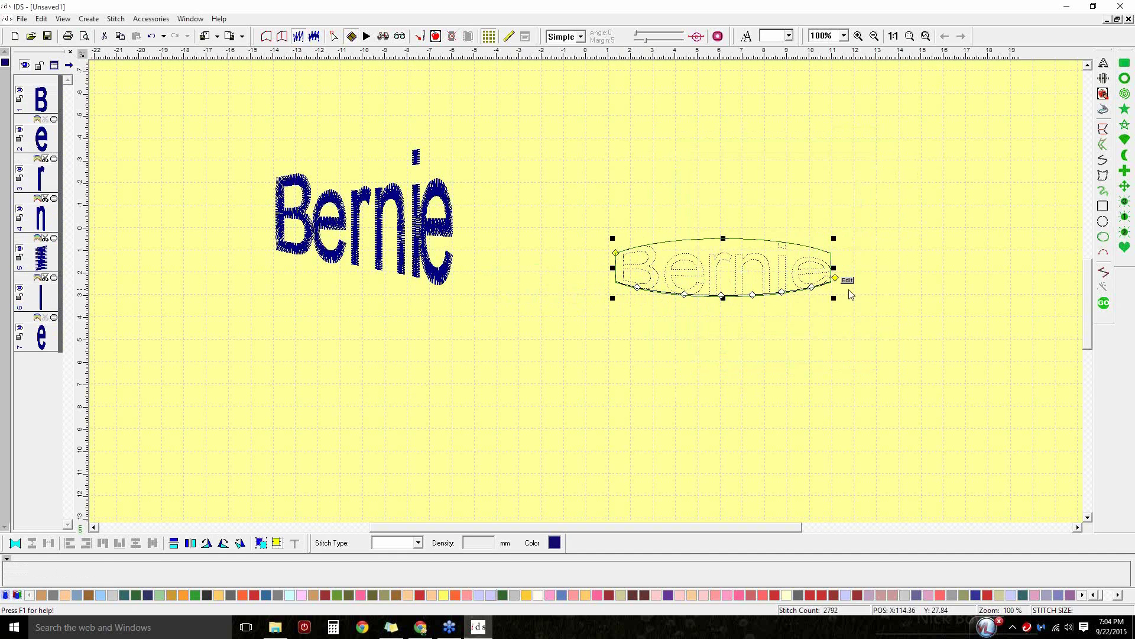
{"action": "mouse_move", "coordinate": [835, 279]}
{"action": "left_mouse_down"}
{"action": "mouse_move", "coordinate": [762, 287]}
{"action": "mouse_move", "coordinate": [829, 282]}
{"action": "left_mouse_up"}
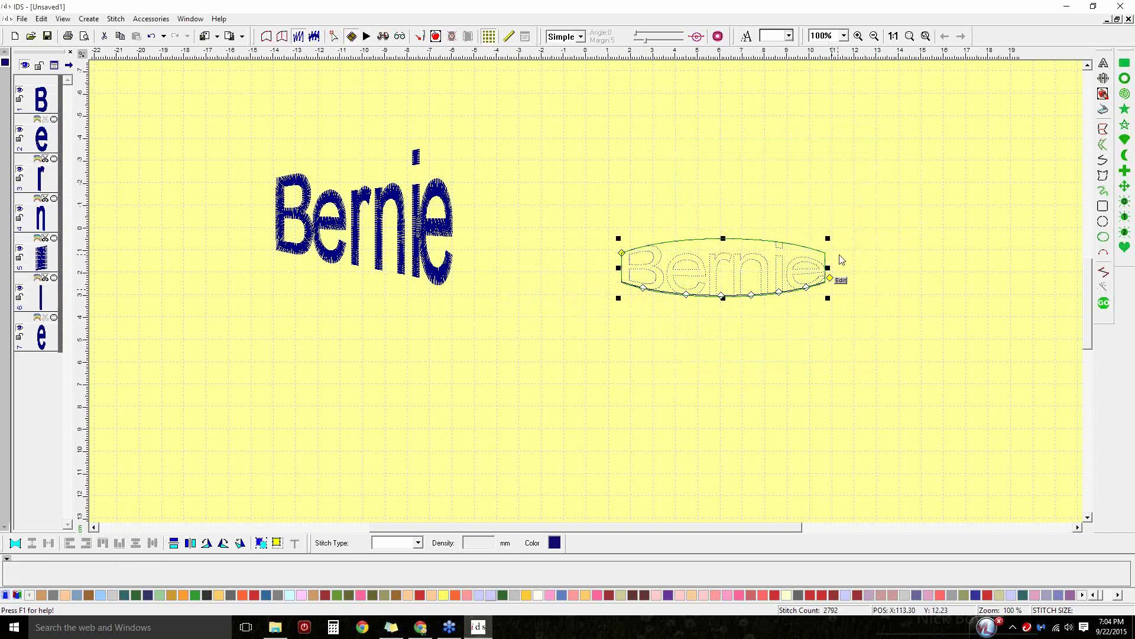
{"action": "mouse_move", "coordinate": [622, 254]}
{"action": "left_mouse_down"}
{"action": "mouse_move", "coordinate": [622, 231]}
{"action": "mouse_move", "coordinate": [619, 260]}
{"action": "left_mouse_up"}
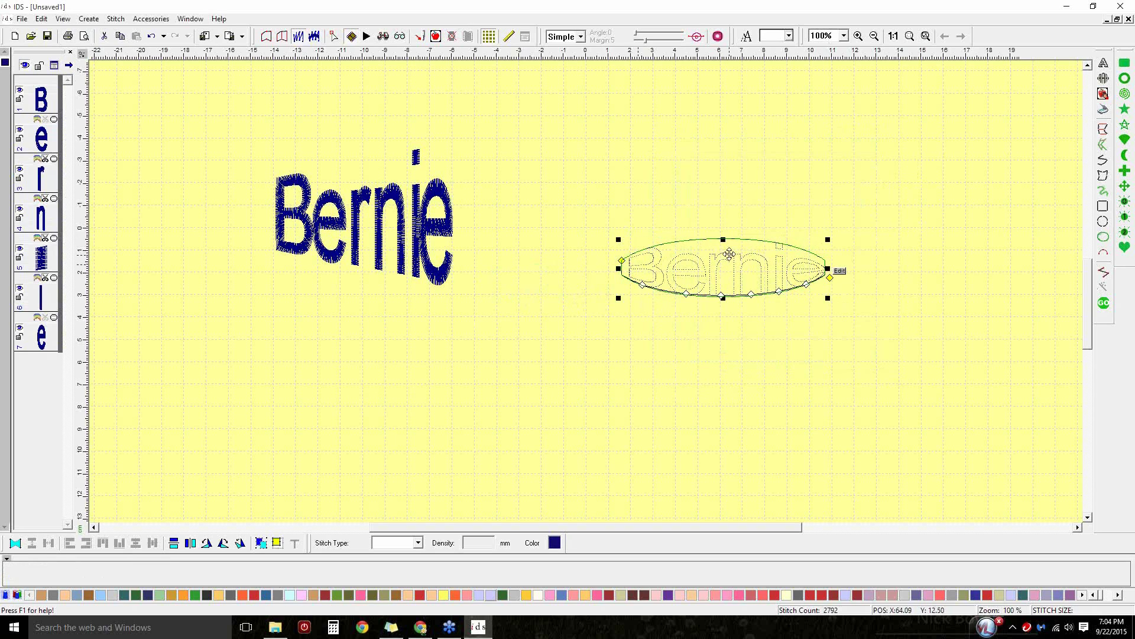
{"action": "left_click_drag", "start_coordinate": [727, 245], "coordinate": [725, 199]}
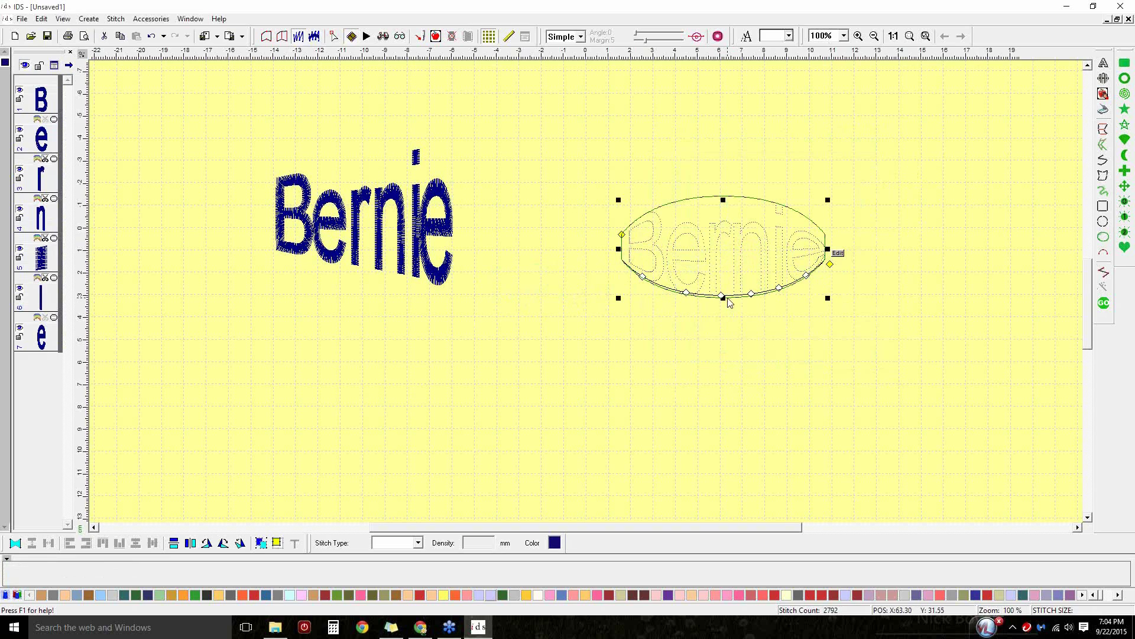
{"action": "left_click_drag", "start_coordinate": [725, 303], "coordinate": [725, 188]}
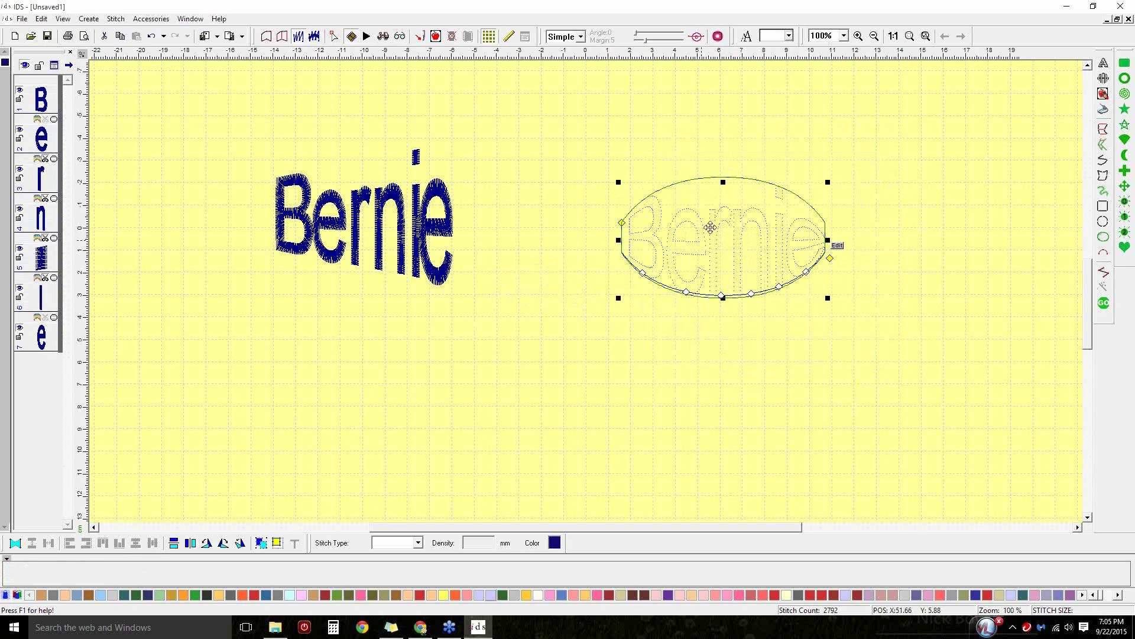
{"action": "left_click", "coordinate": [1103, 302]}
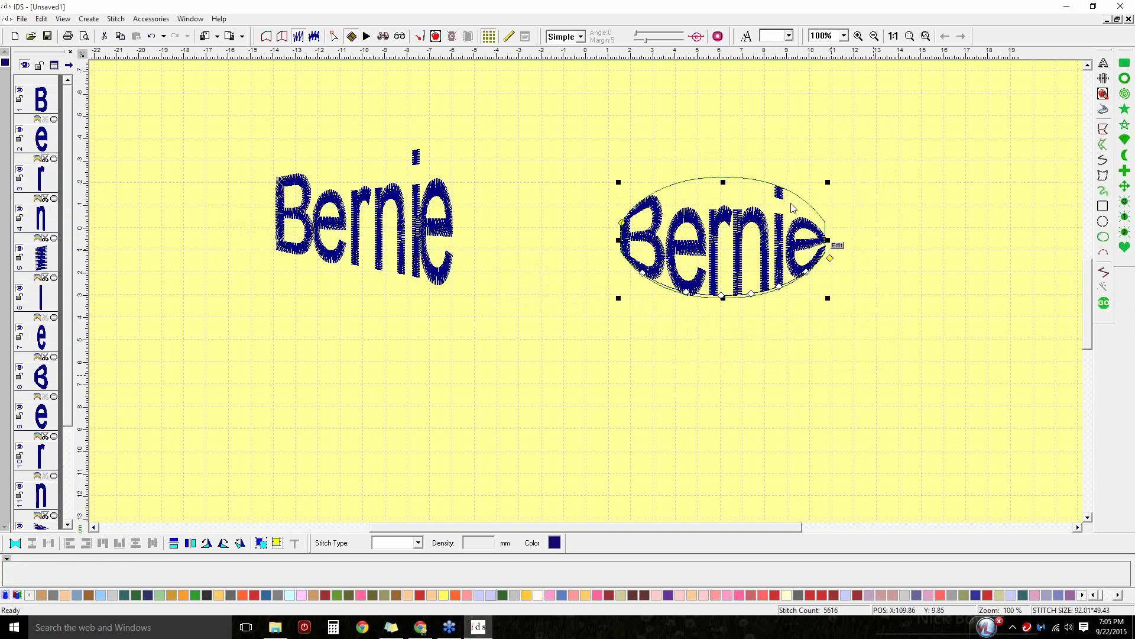
Widen and bend the oval envelope's lower edge around Bernie, then regenerate stitches.
{"action": "left_click_drag", "start_coordinate": [831, 263], "coordinate": [854, 258]}
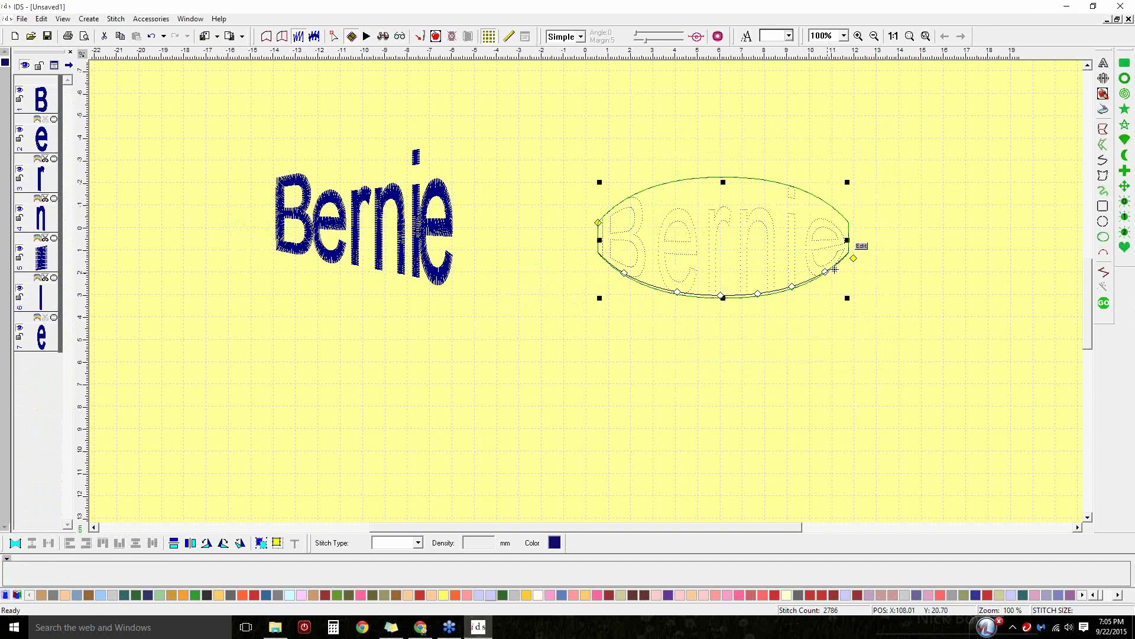
{"action": "left_click_drag", "start_coordinate": [823, 281], "coordinate": [820, 283]}
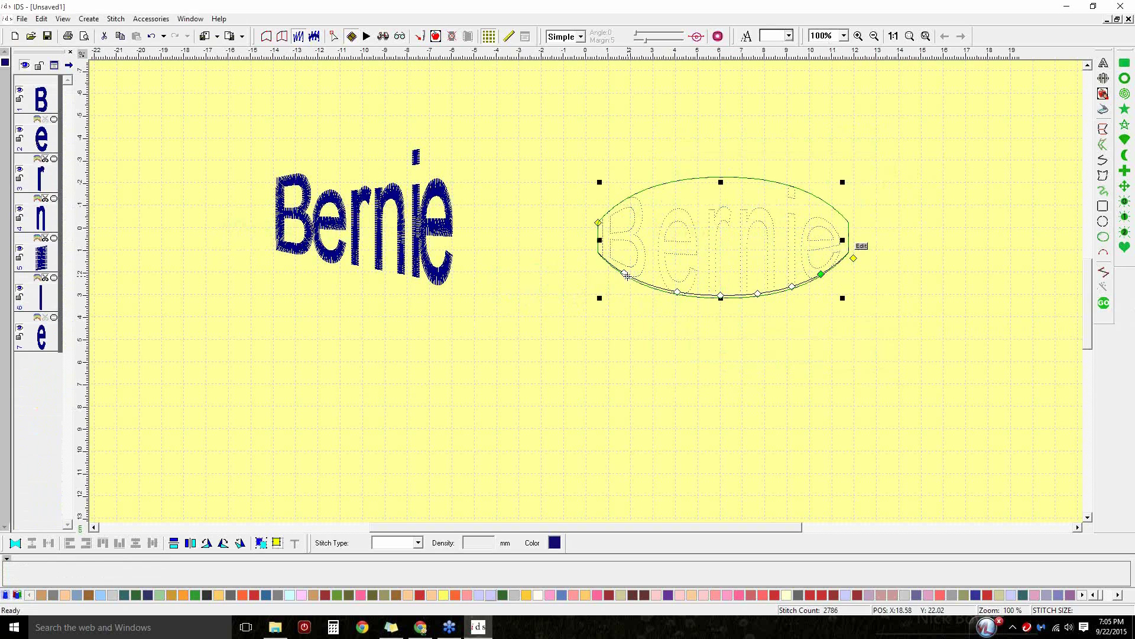
{"action": "mouse_move", "coordinate": [625, 274]}
{"action": "left_mouse_down"}
{"action": "mouse_move", "coordinate": [688, 291]}
{"action": "mouse_move", "coordinate": [635, 289]}
{"action": "left_mouse_up"}
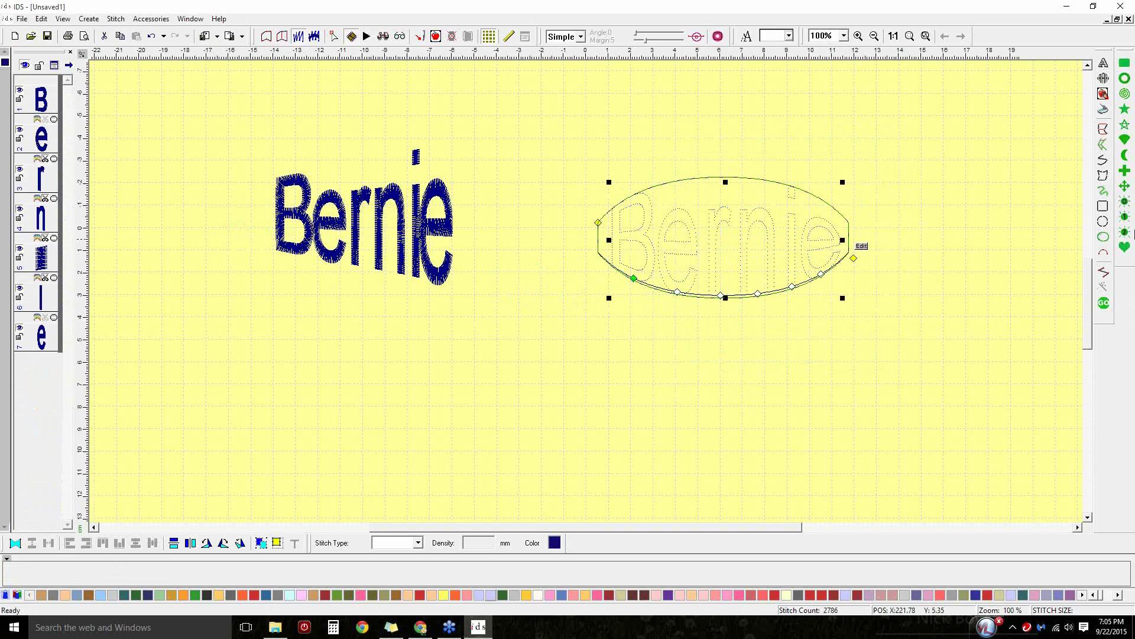
{"action": "left_click", "coordinate": [1103, 302]}
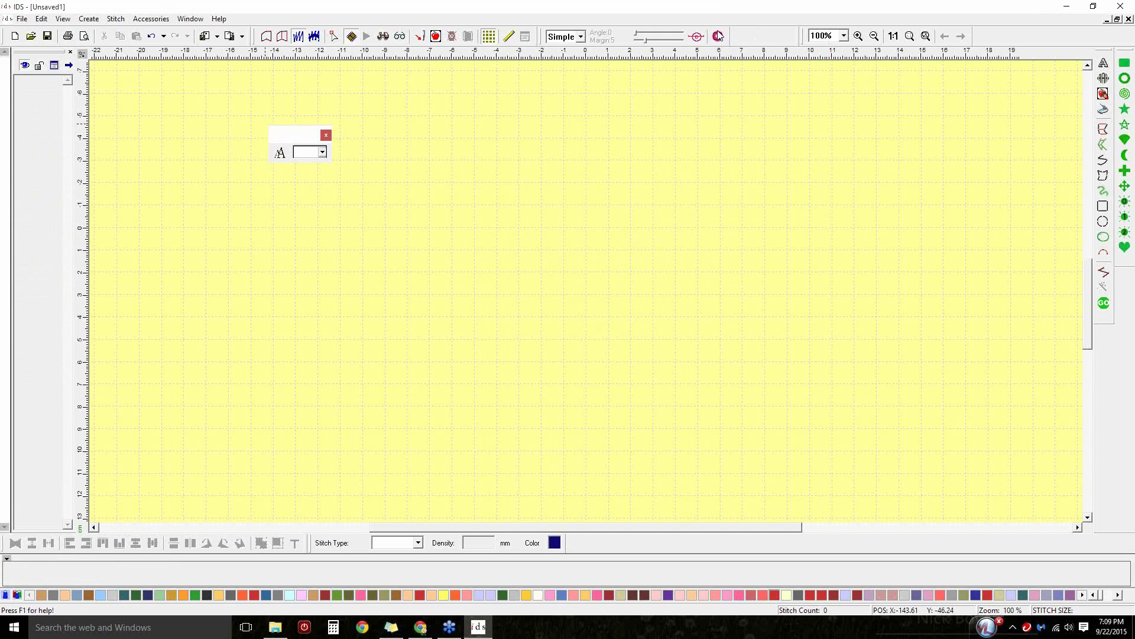
Dock the floating font dialog into the top toolbar.
{"action": "left_click", "coordinate": [742, 34]}
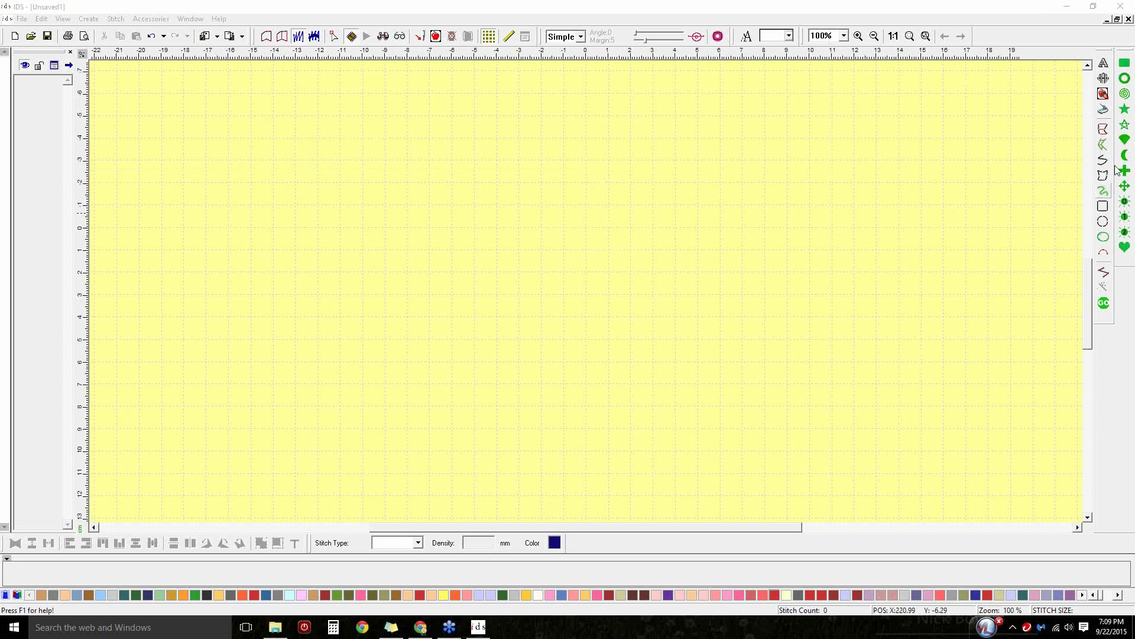
Insert 'Bernie' shaped in the House art-font envelope, leaving it unstitched.
{"action": "left_click", "coordinate": [1104, 63]}
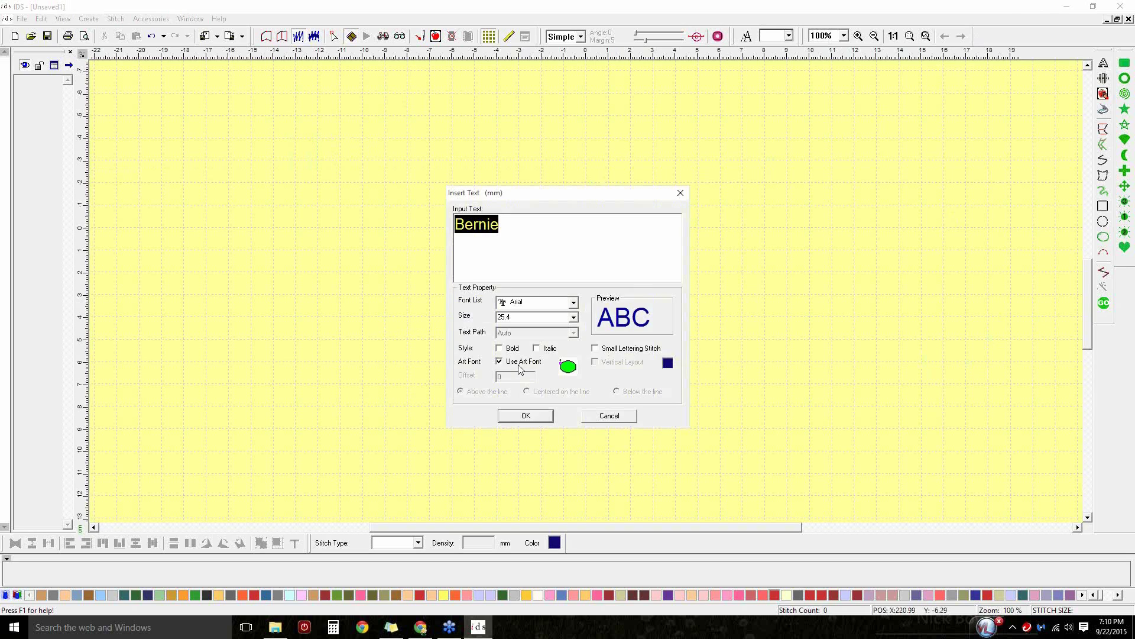
{"action": "left_click", "coordinate": [566, 368]}
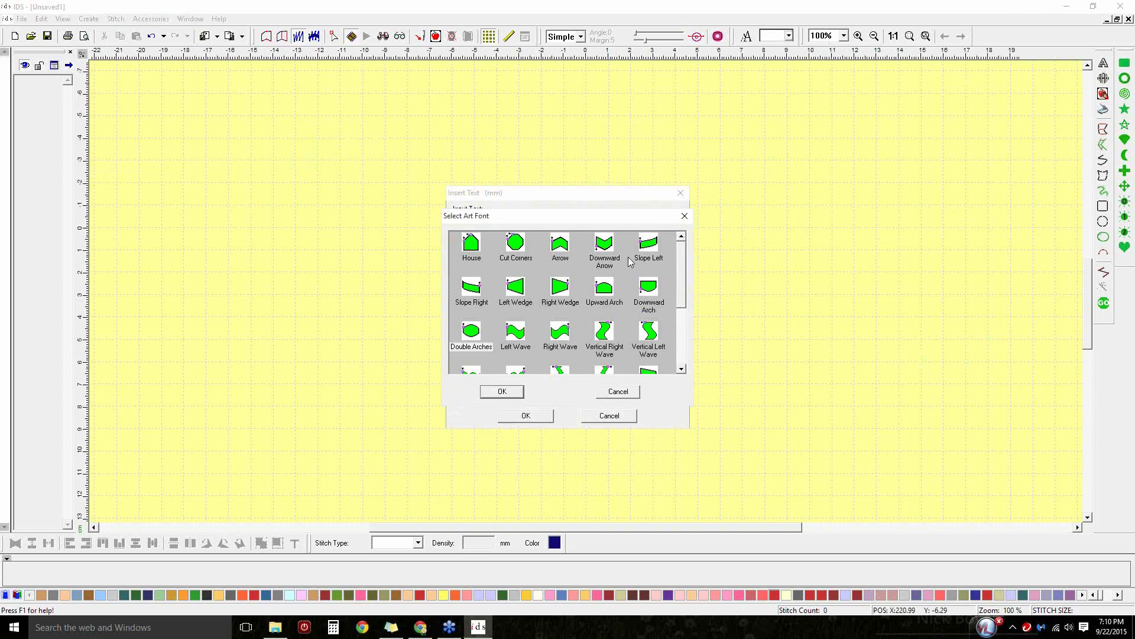
{"action": "left_click", "coordinate": [471, 245]}
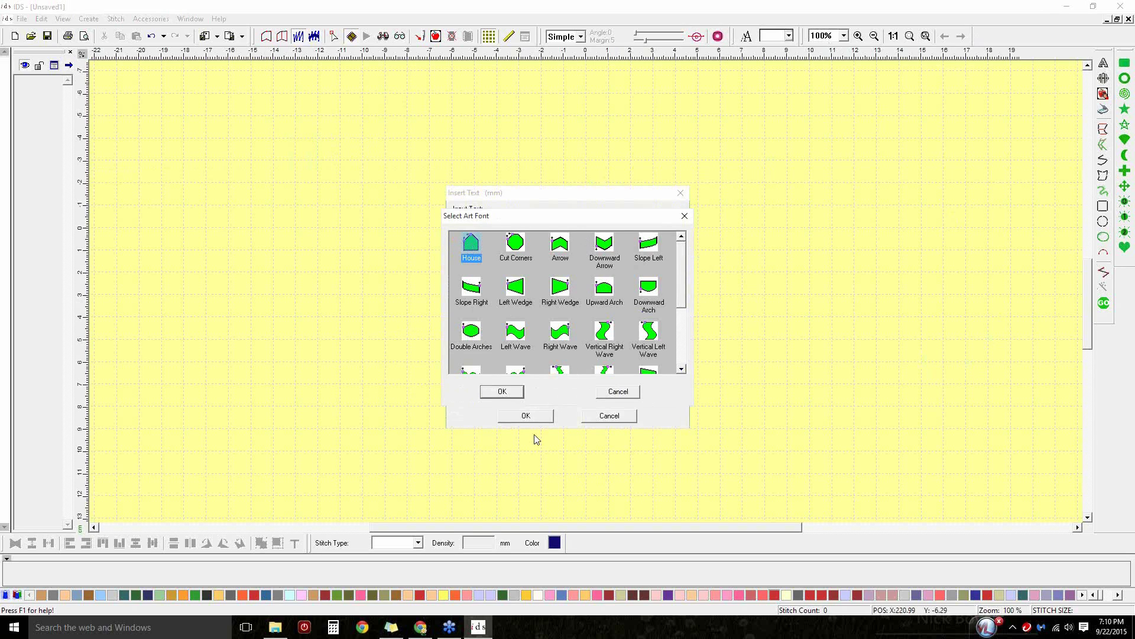
{"action": "left_click", "coordinate": [502, 392]}
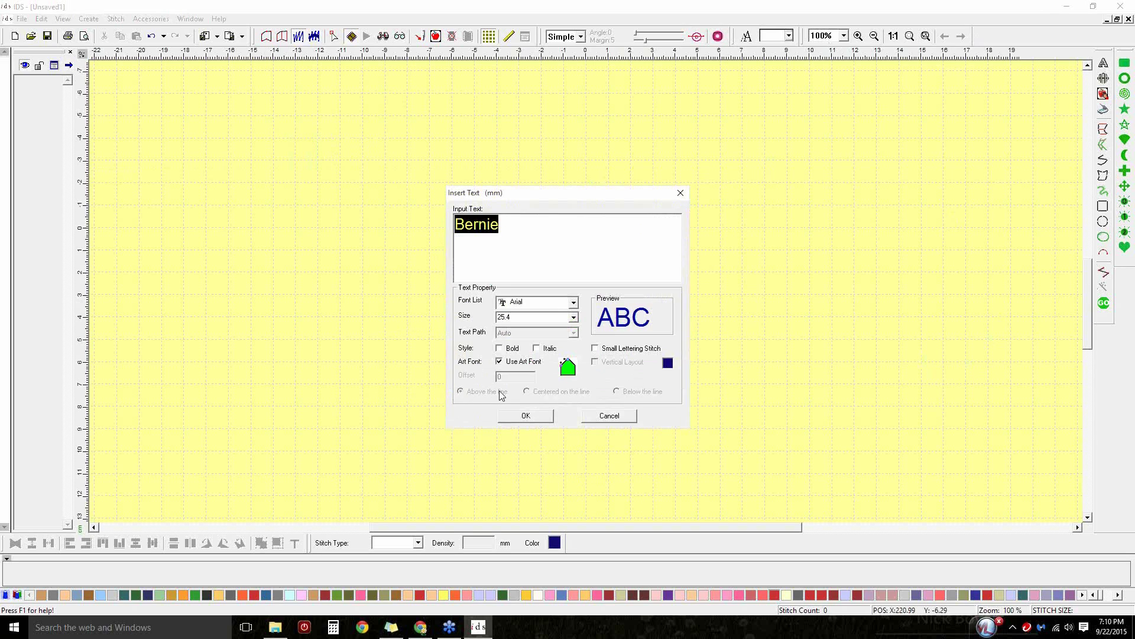
{"action": "left_click", "coordinate": [526, 416]}
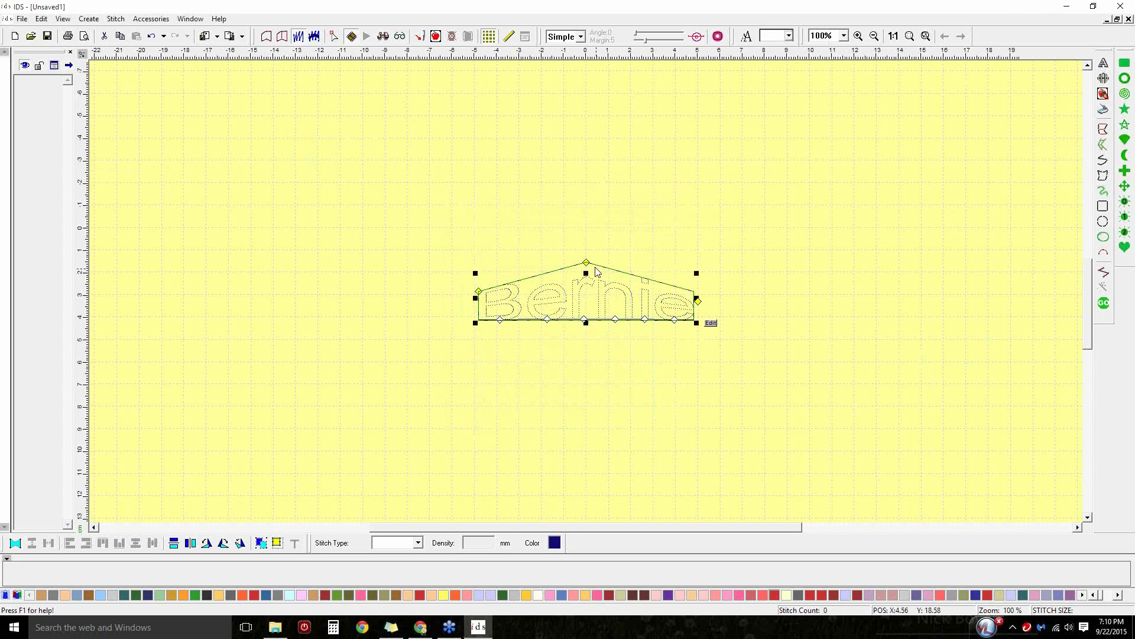
Raise the house envelope's peak so Bernie stands taller, then stitch it in navy (3278 stitches).
{"action": "mouse_move", "coordinate": [586, 263]}
{"action": "left_mouse_down"}
{"action": "mouse_move", "coordinate": [591, 215]}
{"action": "mouse_move", "coordinate": [583, 246]}
{"action": "mouse_move", "coordinate": [525, 254]}
{"action": "mouse_move", "coordinate": [589, 266]}
{"action": "left_mouse_up"}
{"action": "mouse_move", "coordinate": [477, 292]}
{"action": "left_mouse_down"}
{"action": "mouse_move", "coordinate": [474, 260]}
{"action": "mouse_move", "coordinate": [474, 293]}
{"action": "left_mouse_up"}
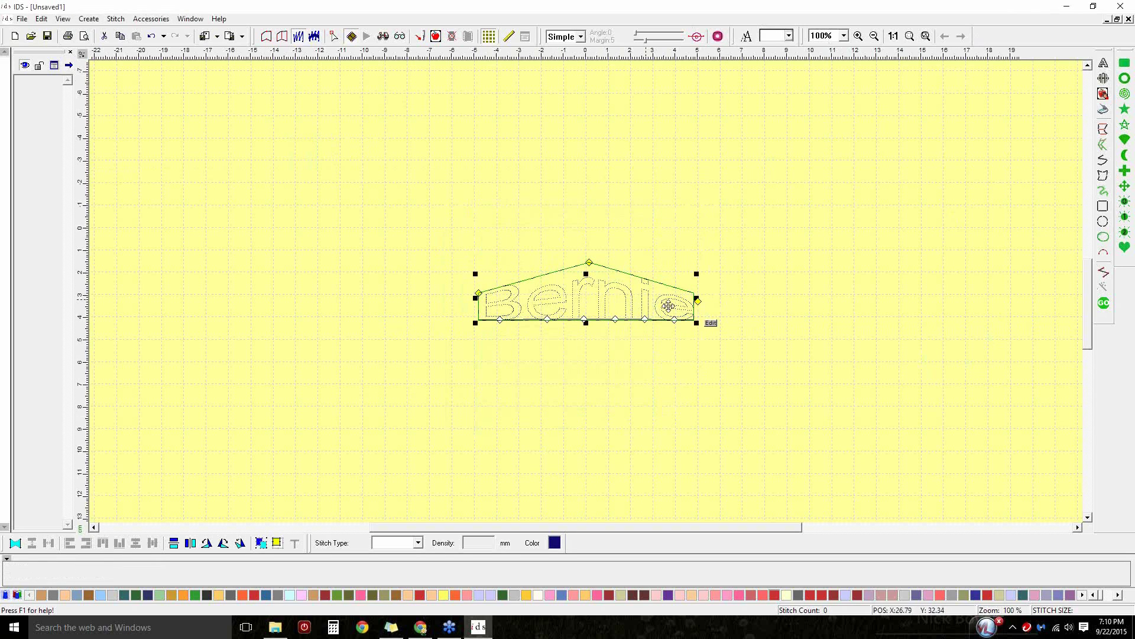
{"action": "left_click_drag", "start_coordinate": [588, 265], "coordinate": [590, 189]}
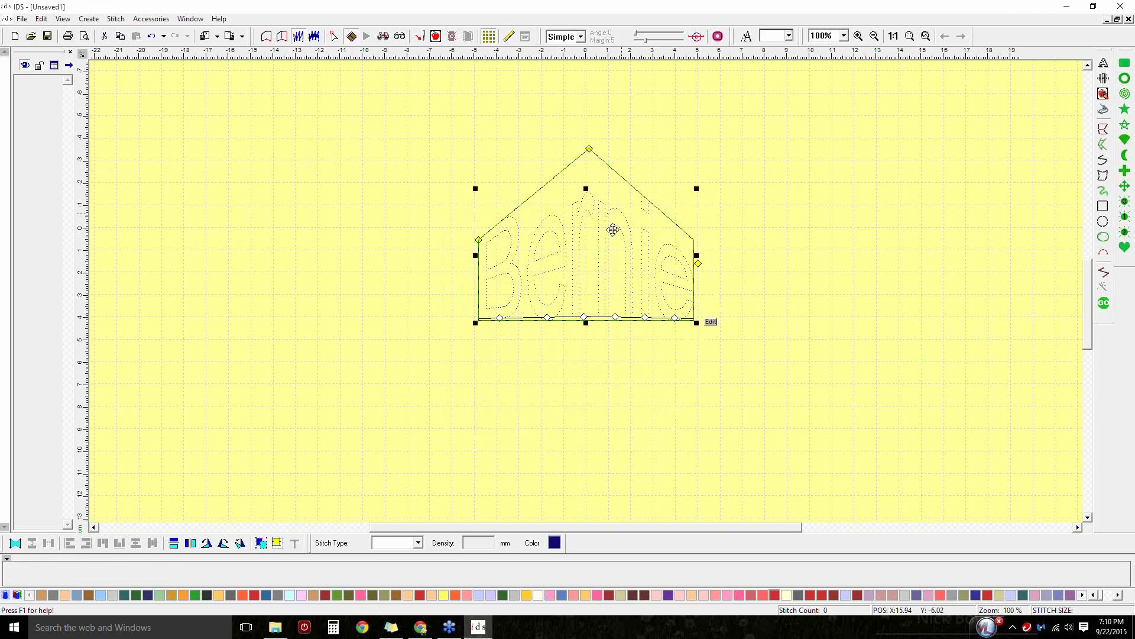
{"action": "left_click", "coordinate": [1103, 303]}
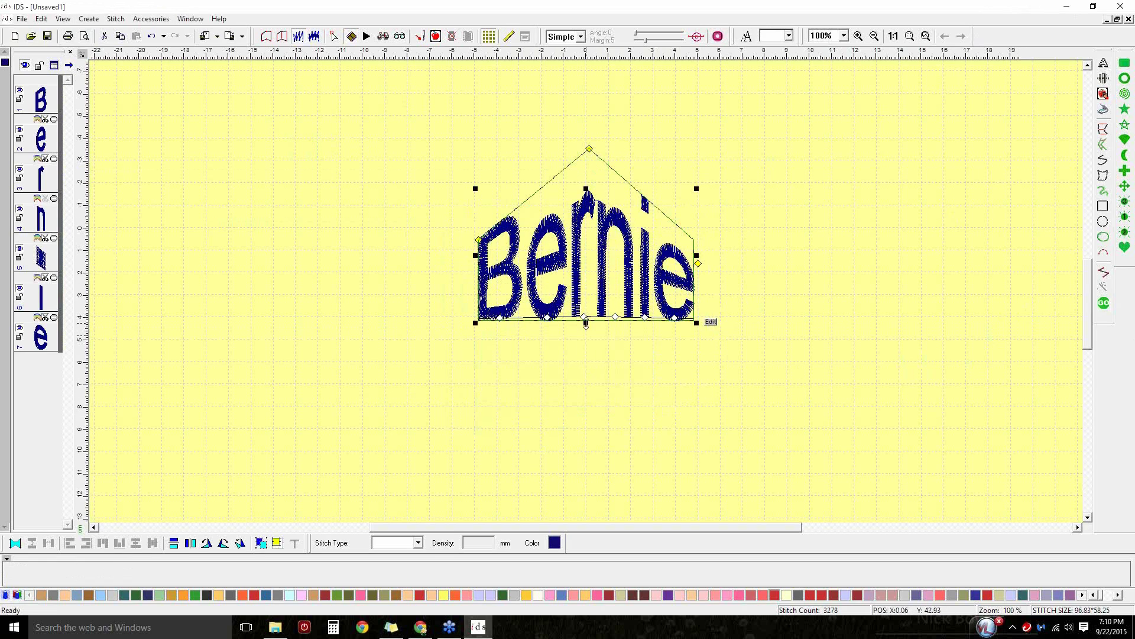
Flip the stitched house-shaped Bernie upside down, then delete it.
{"action": "left_click_drag", "start_coordinate": [589, 193], "coordinate": [589, 442]}
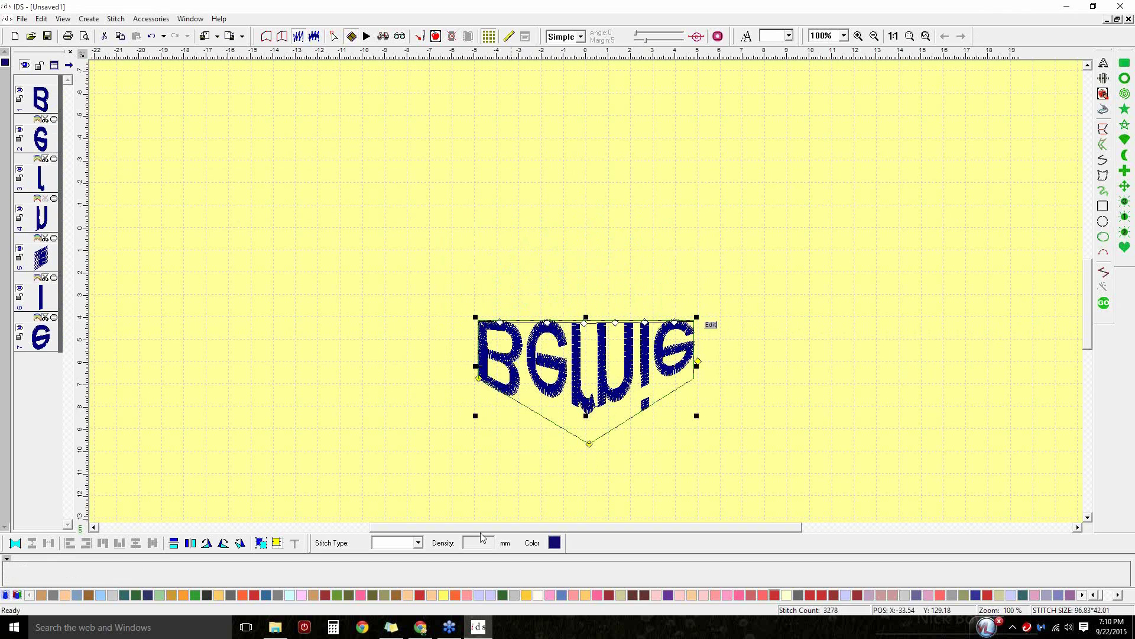
{"action": "key", "text": "Delete"}
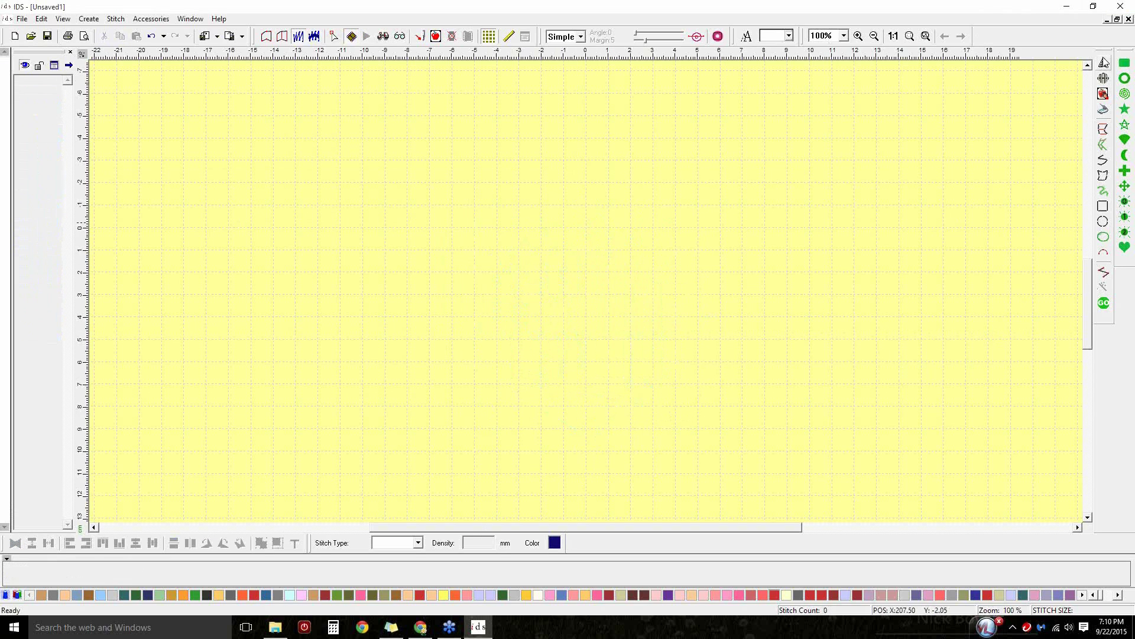
Insert Bernie again using the Arrow art-font envelope.
{"action": "left_click", "coordinate": [1103, 62]}
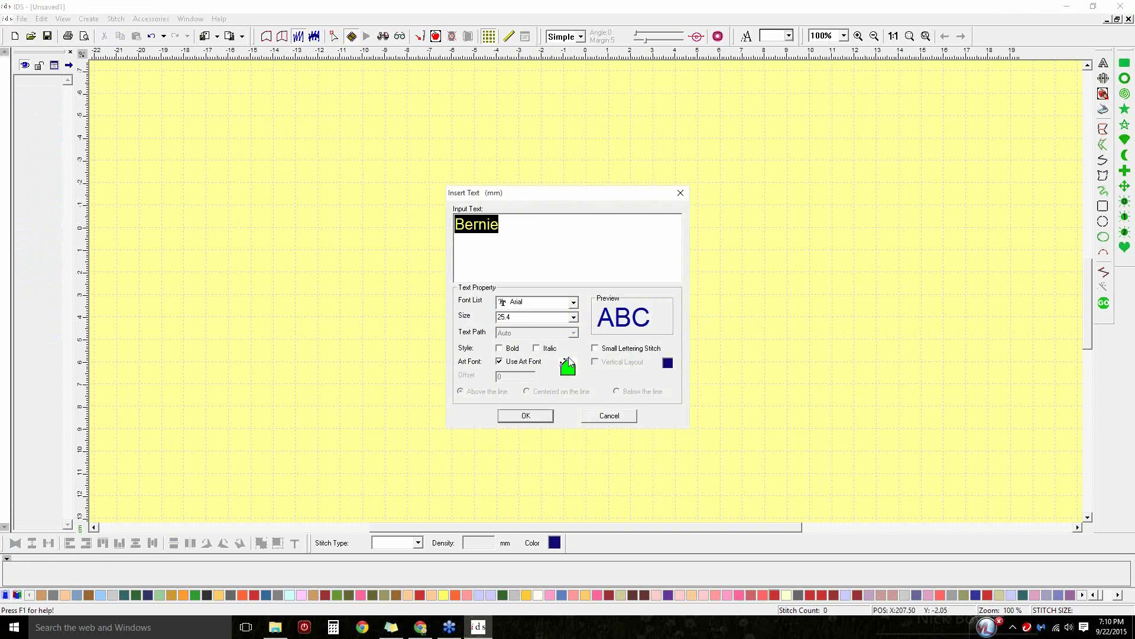
{"action": "left_click", "coordinate": [568, 364]}
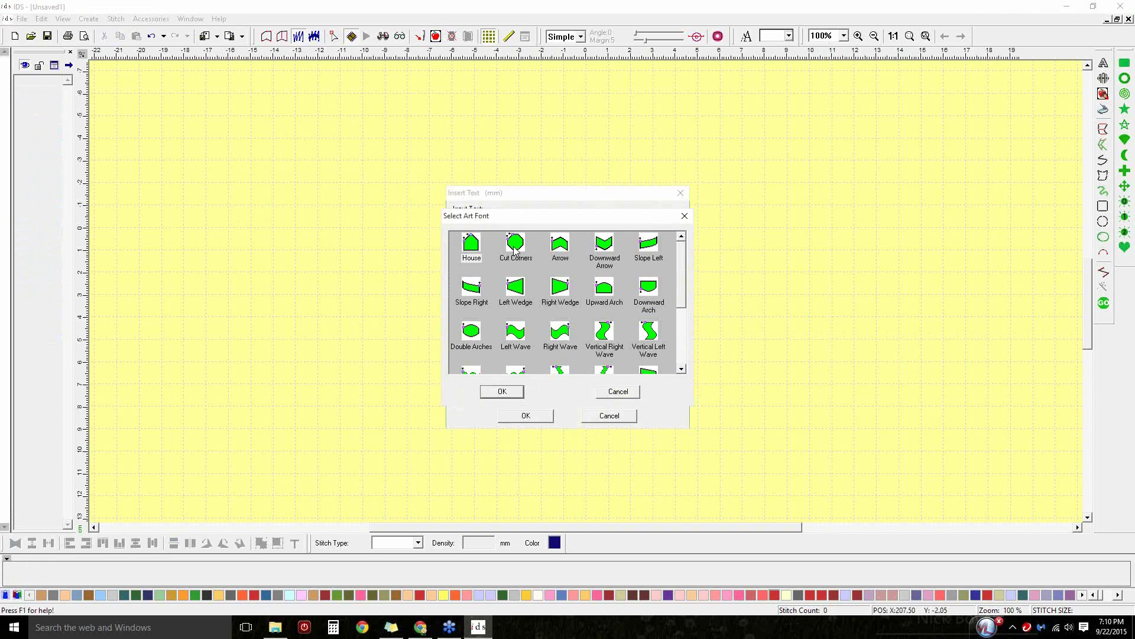
{"action": "left_click", "coordinate": [559, 246]}
{"action": "left_click", "coordinate": [502, 391]}
{"action": "left_click", "coordinate": [521, 417]}
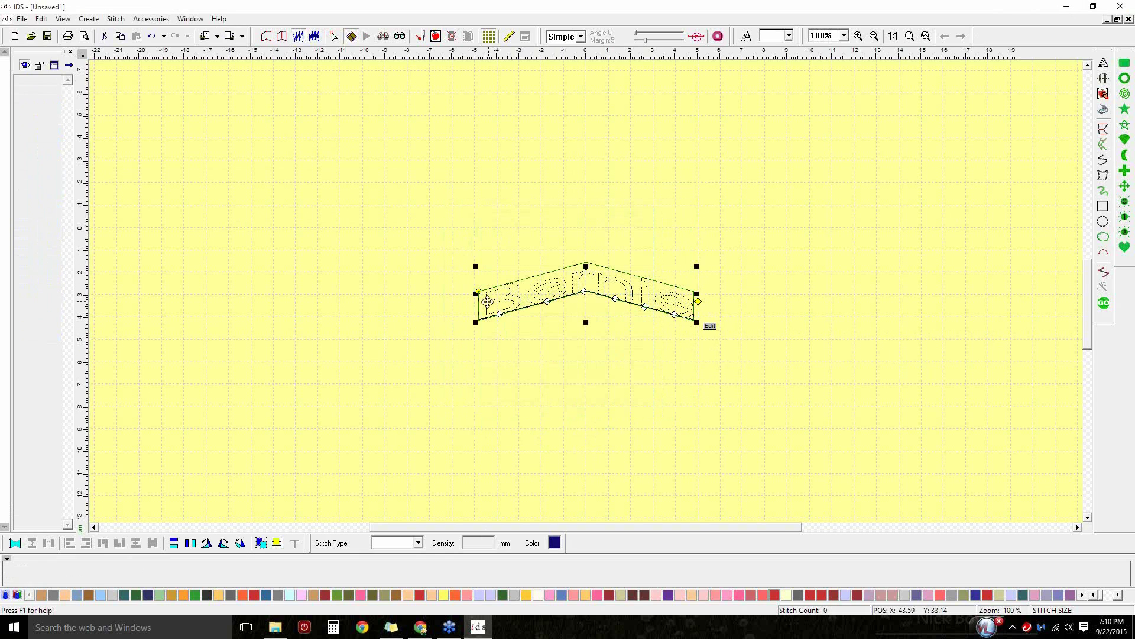
Adjust the Arrow envelope's width and stretch its top upward, then stitch it (87.85 × 51.97 mm, 2554 stitches).
{"action": "mouse_move", "coordinate": [479, 292]}
{"action": "left_mouse_down"}
{"action": "mouse_move", "coordinate": [476, 261]}
{"action": "mouse_move", "coordinate": [467, 326]}
{"action": "mouse_move", "coordinate": [466, 285]}
{"action": "left_mouse_up"}
{"action": "left_click_drag", "start_coordinate": [699, 300], "coordinate": [676, 298]}
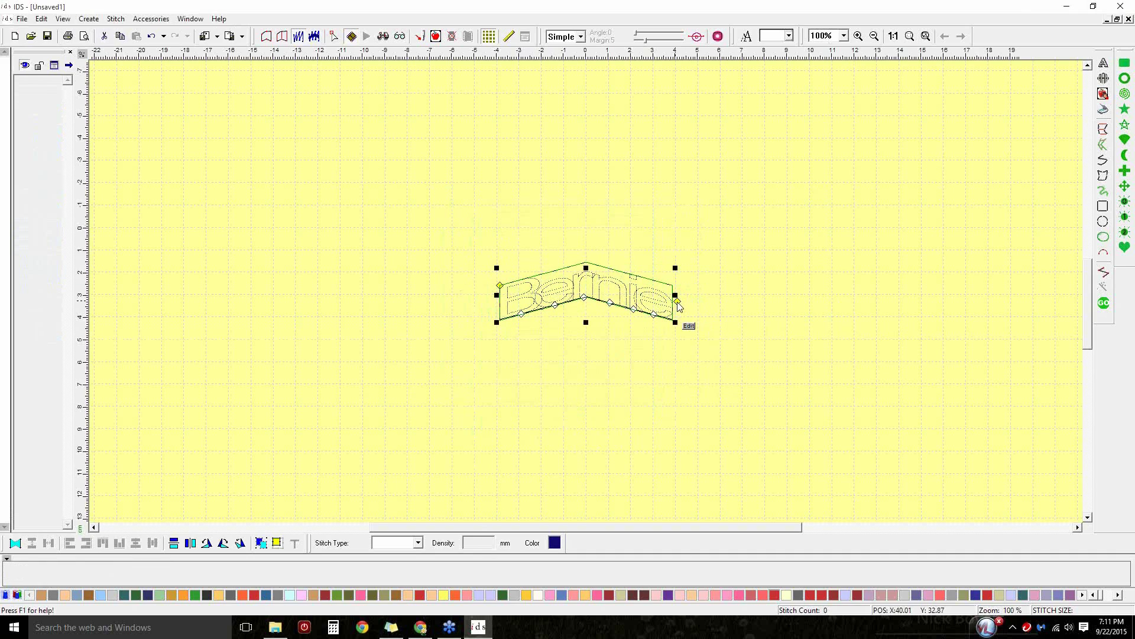
{"action": "left_click_drag", "start_coordinate": [679, 302], "coordinate": [695, 302]}
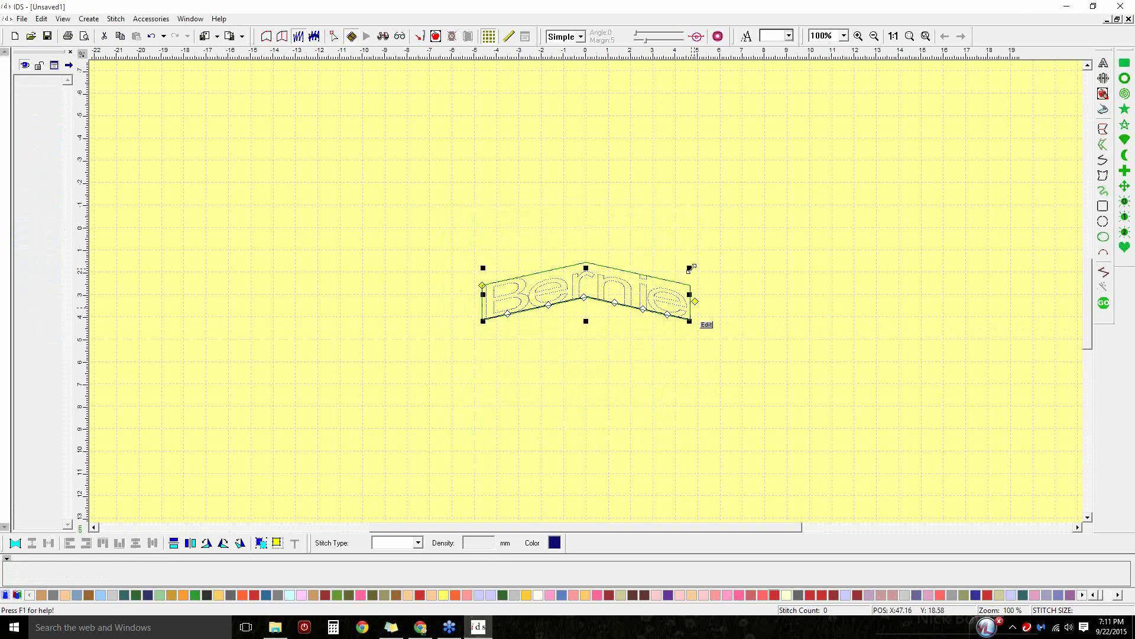
{"action": "mouse_move", "coordinate": [692, 269]}
{"action": "left_mouse_down"}
{"action": "mouse_move", "coordinate": [806, 239]}
{"action": "mouse_move", "coordinate": [672, 258]}
{"action": "mouse_move", "coordinate": [693, 256]}
{"action": "left_mouse_up"}
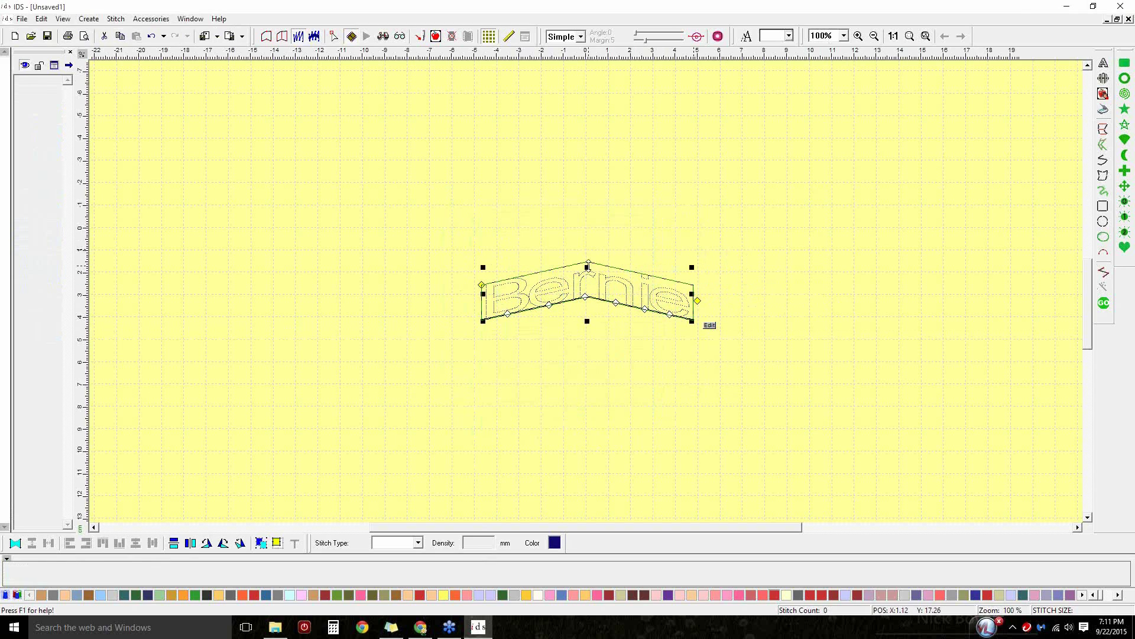
{"action": "mouse_move", "coordinate": [588, 269]}
{"action": "left_mouse_down"}
{"action": "mouse_move", "coordinate": [588, 225]}
{"action": "mouse_move", "coordinate": [587, 256]}
{"action": "left_mouse_up"}
{"action": "left_click", "coordinate": [585, 274]}
{"action": "mouse_move", "coordinate": [693, 294]}
{"action": "left_mouse_down"}
{"action": "mouse_move", "coordinate": [732, 299]}
{"action": "mouse_move", "coordinate": [686, 295]}
{"action": "left_mouse_up"}
{"action": "left_click_drag", "start_coordinate": [583, 267], "coordinate": [585, 202]}
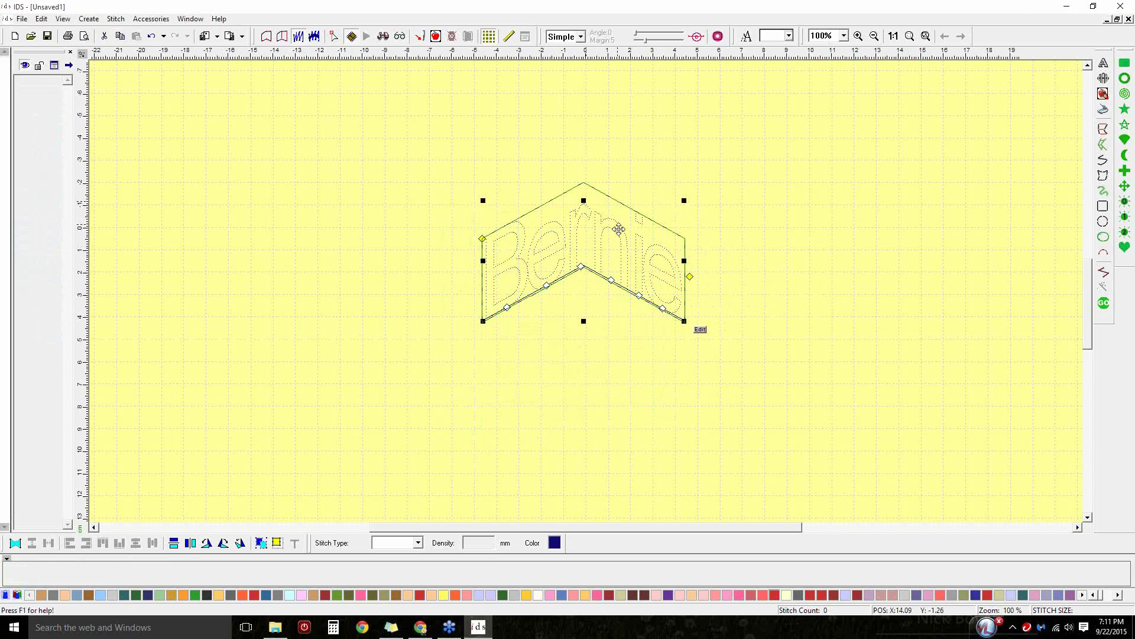
{"action": "left_click", "coordinate": [1103, 302]}
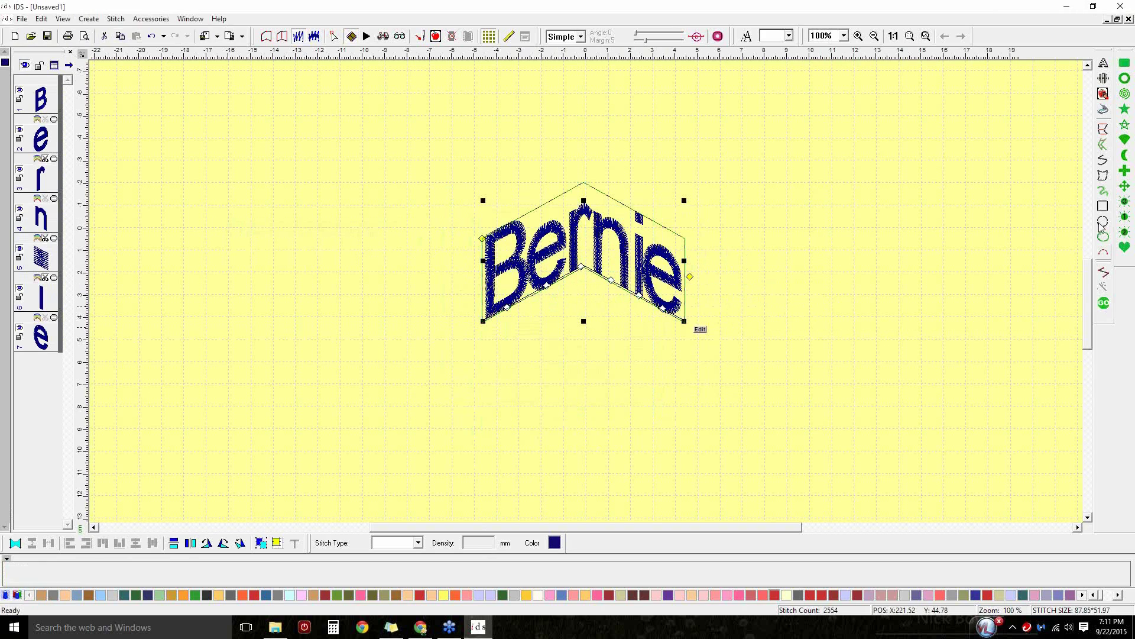
Insert a second Bernie using the Left Wave art-font envelope.
{"action": "left_click", "coordinate": [1103, 63]}
{"action": "left_click", "coordinate": [568, 368]}
{"action": "mouse_move", "coordinate": [679, 283]}
{"action": "left_mouse_down"}
{"action": "mouse_move", "coordinate": [684, 353]}
{"action": "mouse_move", "coordinate": [682, 304]}
{"action": "left_mouse_up"}
{"action": "left_click", "coordinate": [524, 289]}
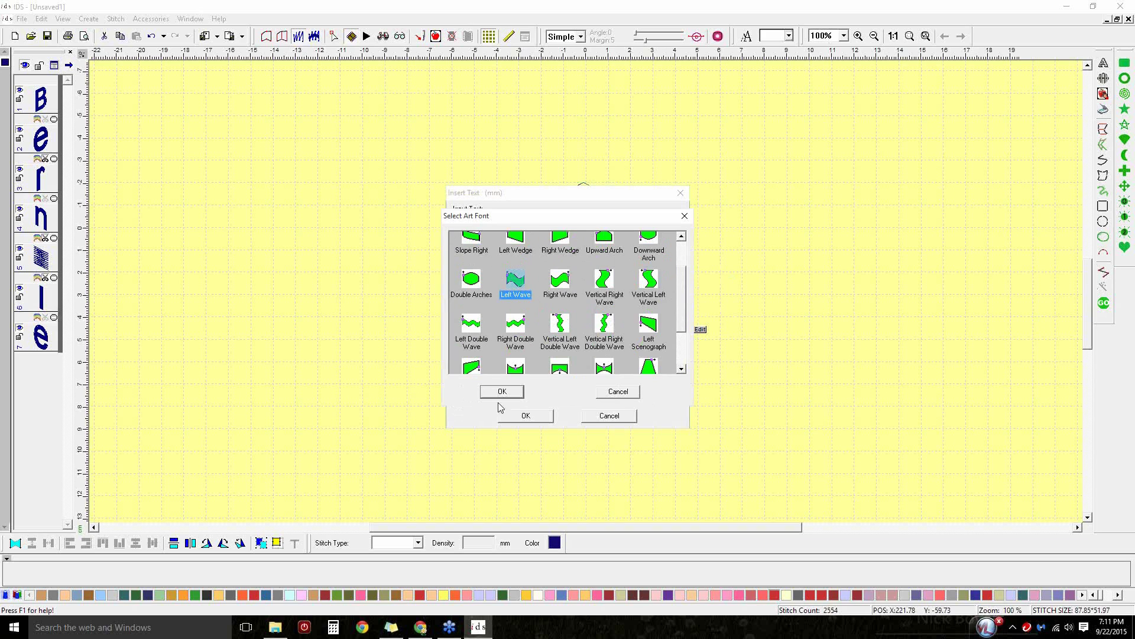
{"action": "left_click", "coordinate": [507, 394]}
{"action": "left_click", "coordinate": [526, 417]}
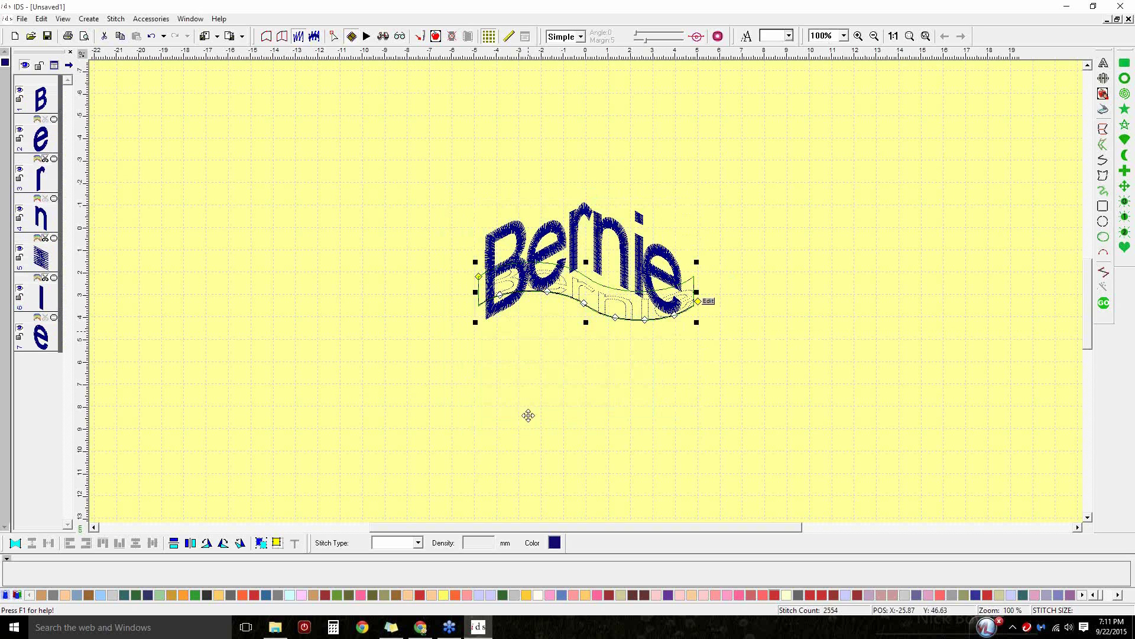
Move the wave Bernie above the chevron and raise its envelope's top edge.
{"action": "mouse_move", "coordinate": [581, 286]}
{"action": "left_mouse_down"}
{"action": "mouse_move", "coordinate": [584, 313]}
{"action": "mouse_move", "coordinate": [556, 139]}
{"action": "left_mouse_up"}
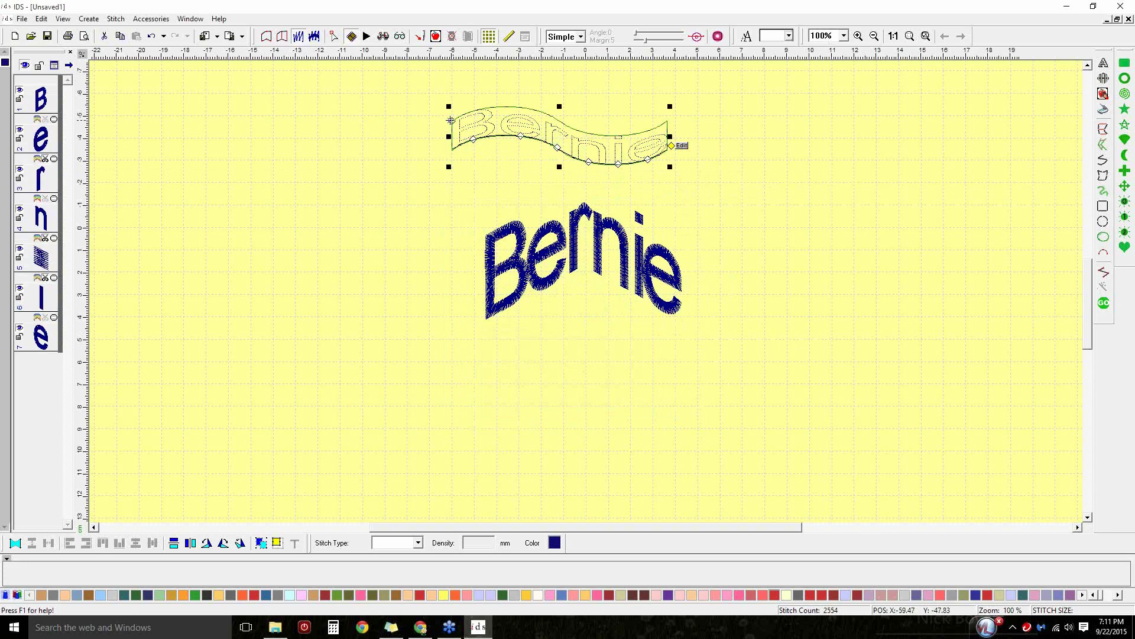
{"action": "mouse_move", "coordinate": [452, 122]}
{"action": "left_mouse_down"}
{"action": "mouse_move", "coordinate": [451, 104]}
{"action": "mouse_move", "coordinate": [449, 124]}
{"action": "left_mouse_up"}
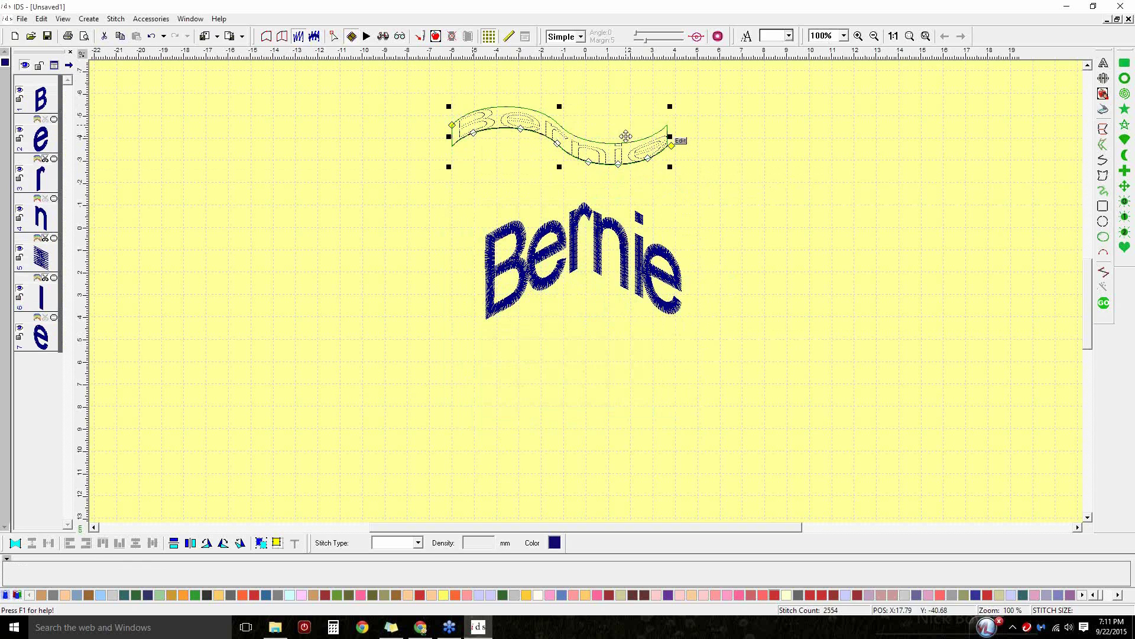
{"action": "left_click_drag", "start_coordinate": [561, 109], "coordinate": [552, 66]}
Stitch the wave Bernie, reposition it above the chevron, and show a solid 3D render.
{"action": "left_click", "coordinate": [1103, 303]}
{"action": "left_click_drag", "start_coordinate": [574, 107], "coordinate": [599, 145]}
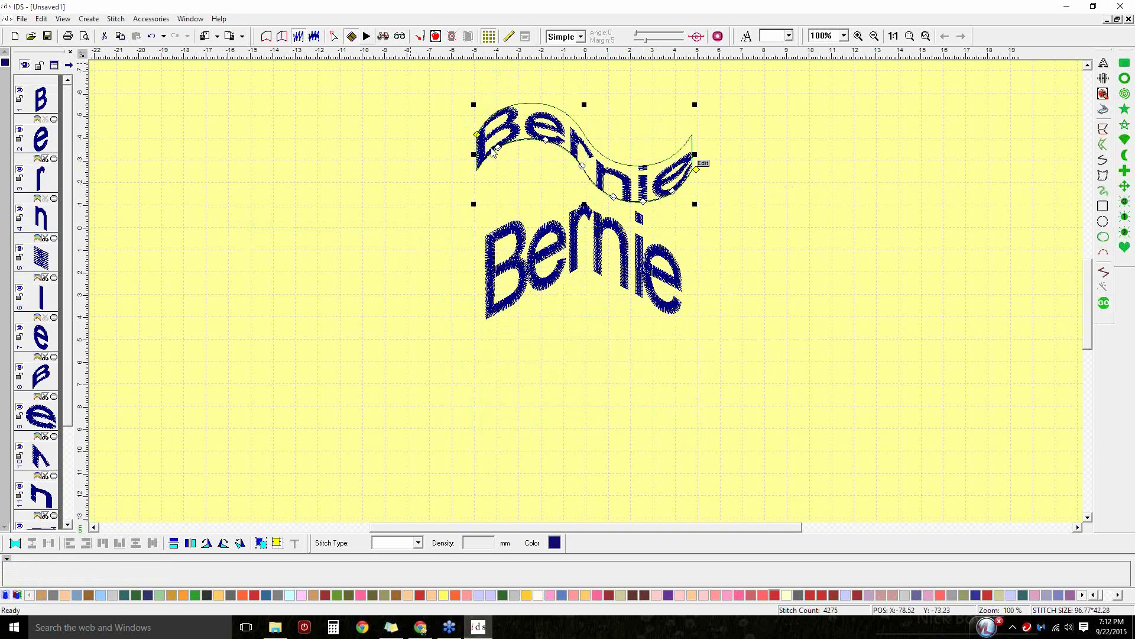
{"action": "left_click", "coordinate": [385, 37]}
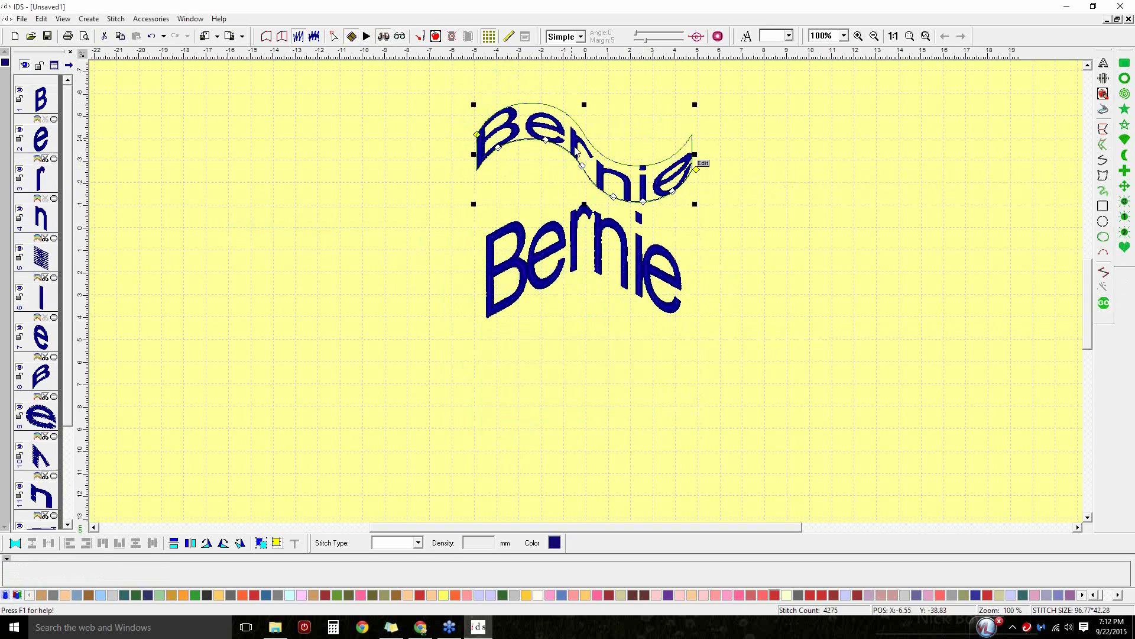